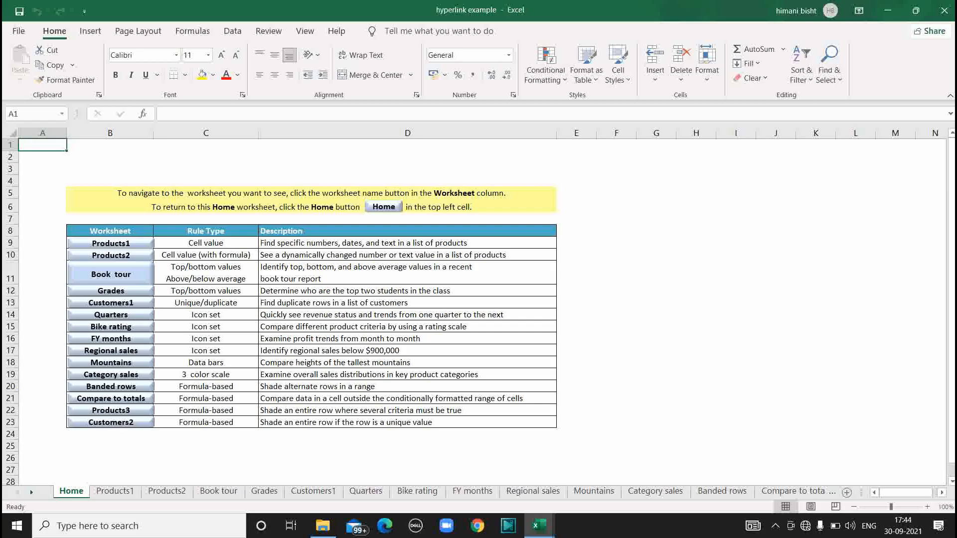
- Switch to the Group Ungroup in Excel workbook to view it, and return to the hyperlink example workbook
{"action": "mouse_move", "coordinate": [551, 535]}
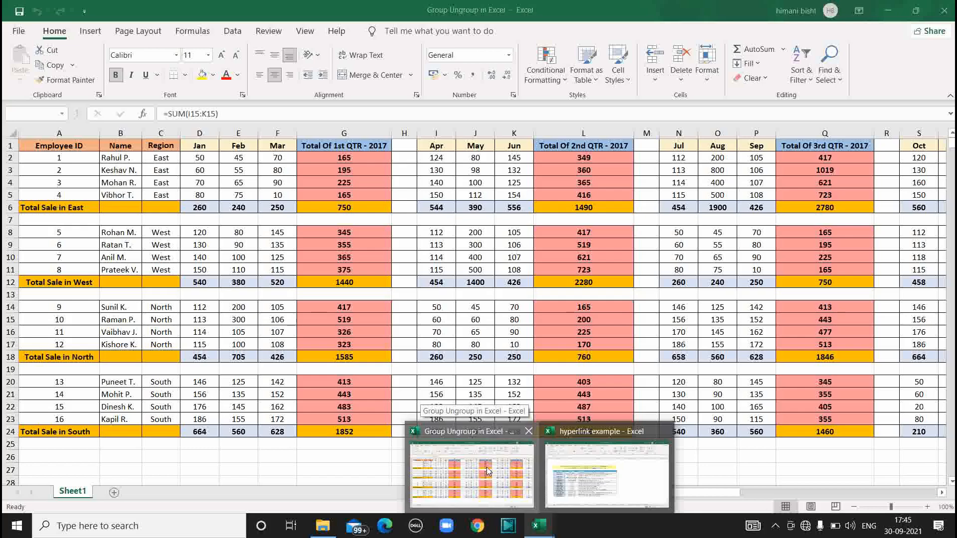
{"action": "left_click", "coordinate": [487, 471]}
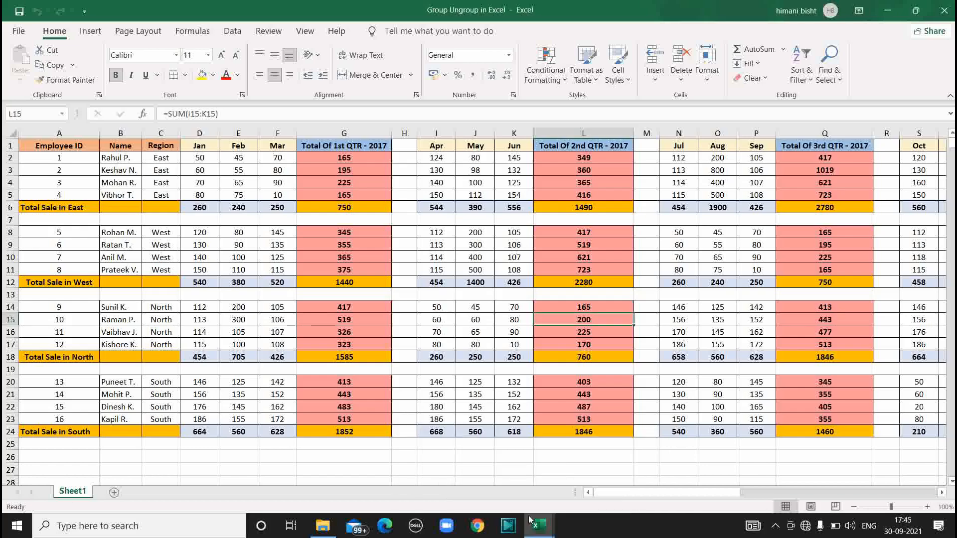
{"action": "mouse_move", "coordinate": [532, 526]}
{"action": "left_click", "coordinate": [612, 469]}
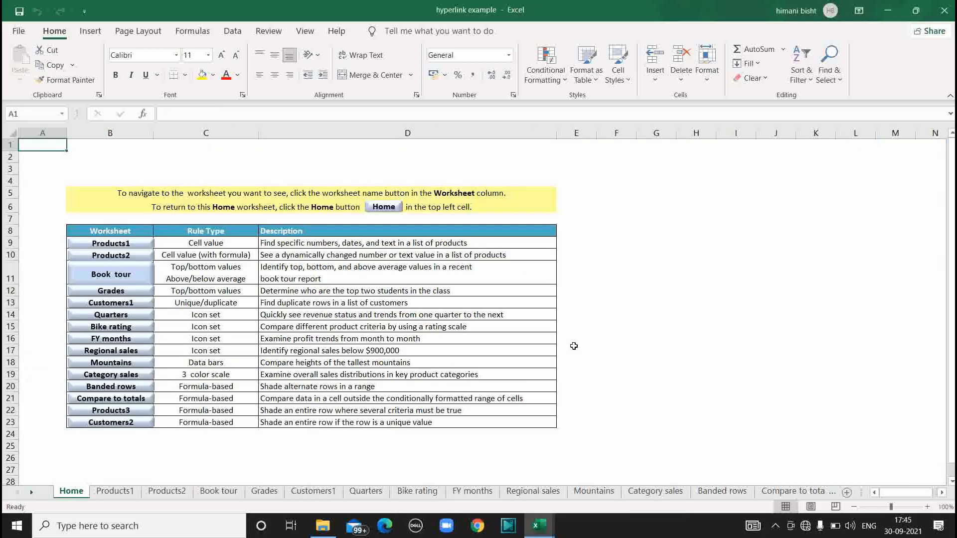
- Look through the Compare to totals, Customers2, Customers1 and Banded rows worksheets, returning to the Home worksheet
{"action": "left_click", "coordinate": [773, 492]}
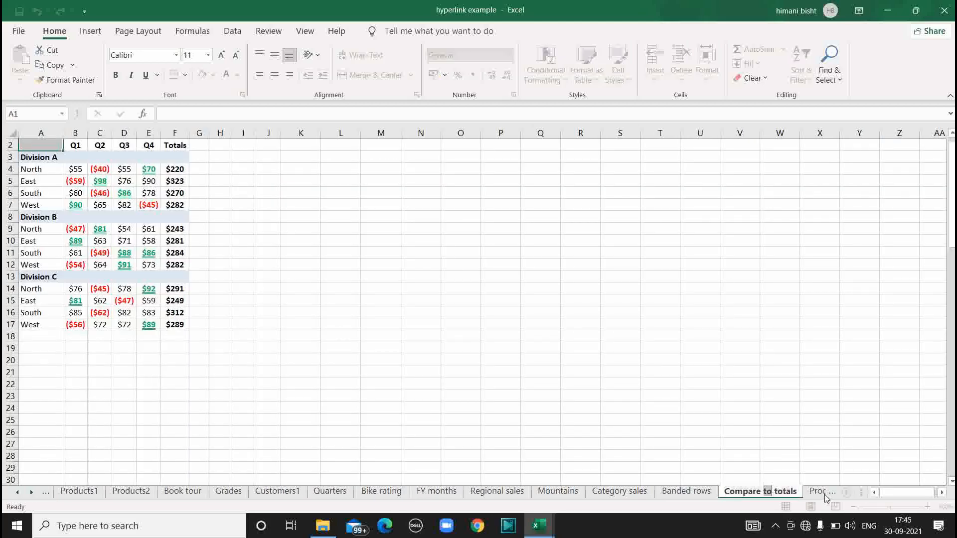
{"action": "left_click", "coordinate": [822, 492]}
{"action": "left_click", "coordinate": [820, 493]}
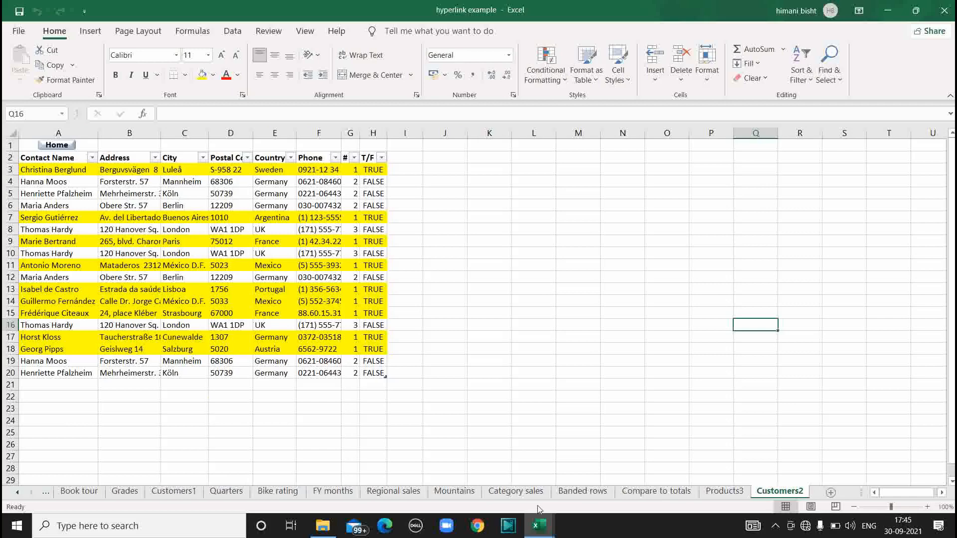
{"action": "left_click", "coordinate": [521, 491]}
{"action": "left_click", "coordinate": [71, 492]}
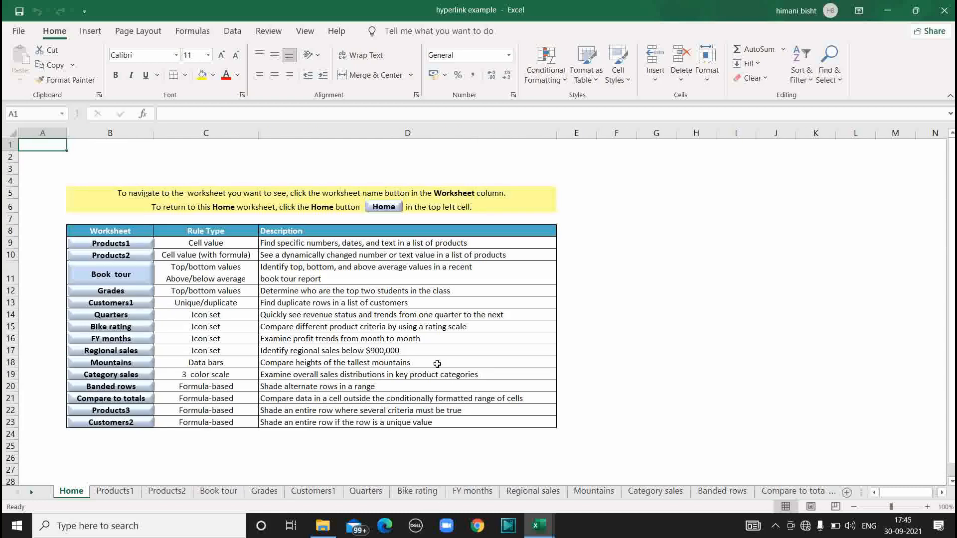
{"action": "left_click", "coordinate": [313, 491]}
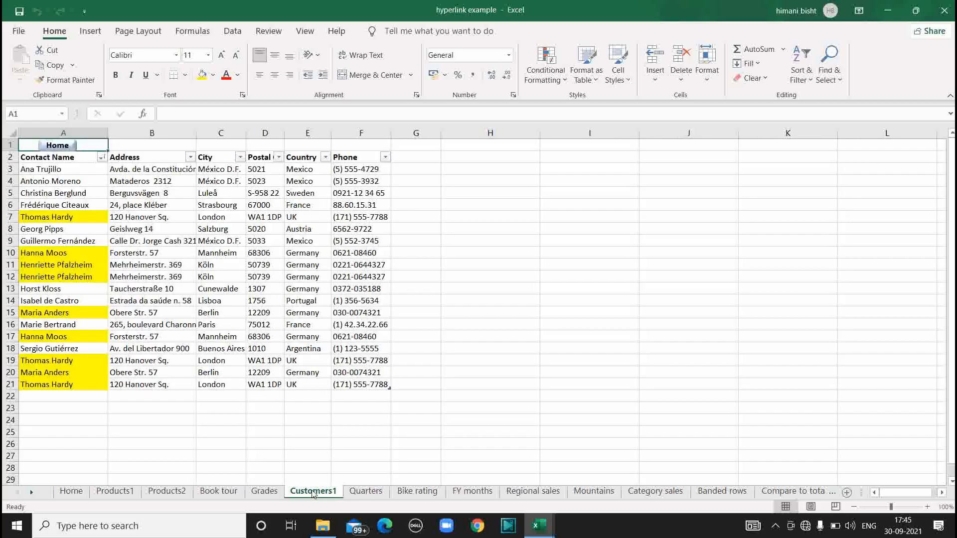
{"action": "left_click", "coordinate": [728, 491]}
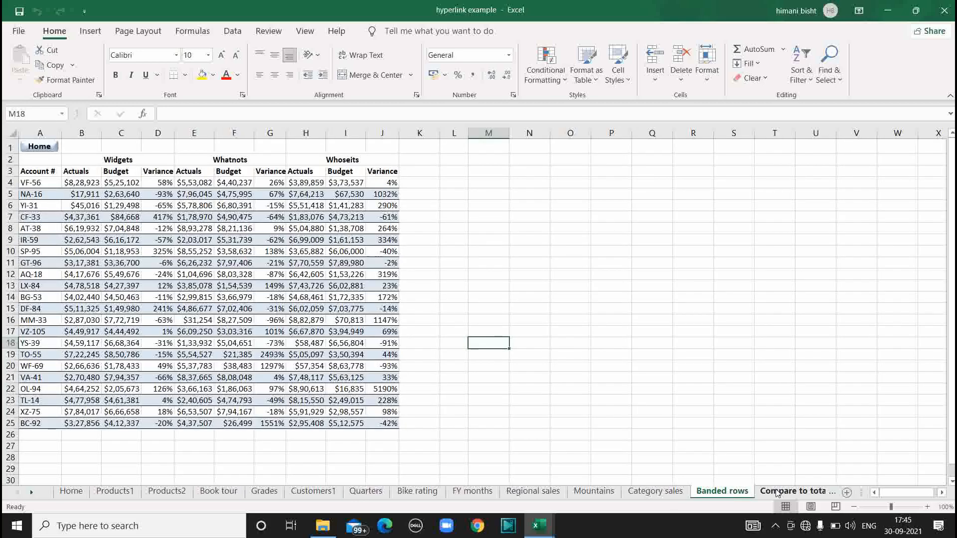
{"action": "left_click", "coordinate": [798, 491]}
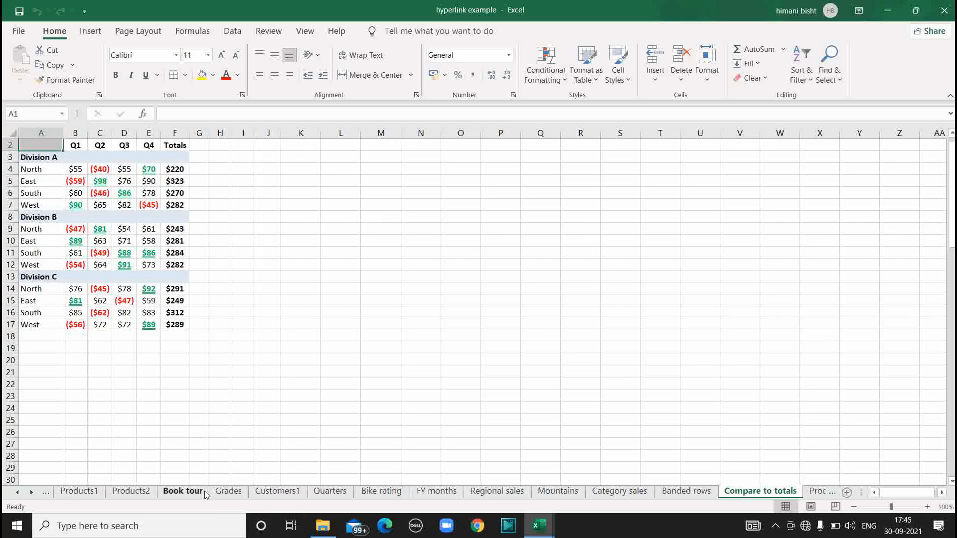
{"action": "scroll", "coordinate": [206, 495], "scroll_direction": "left", "scroll_amount": 2}
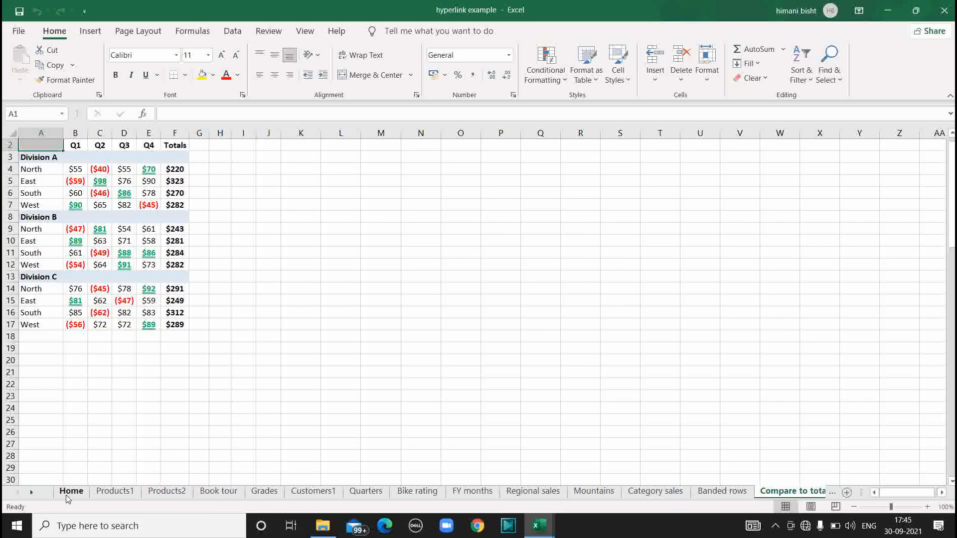
{"action": "left_click", "coordinate": [70, 493]}
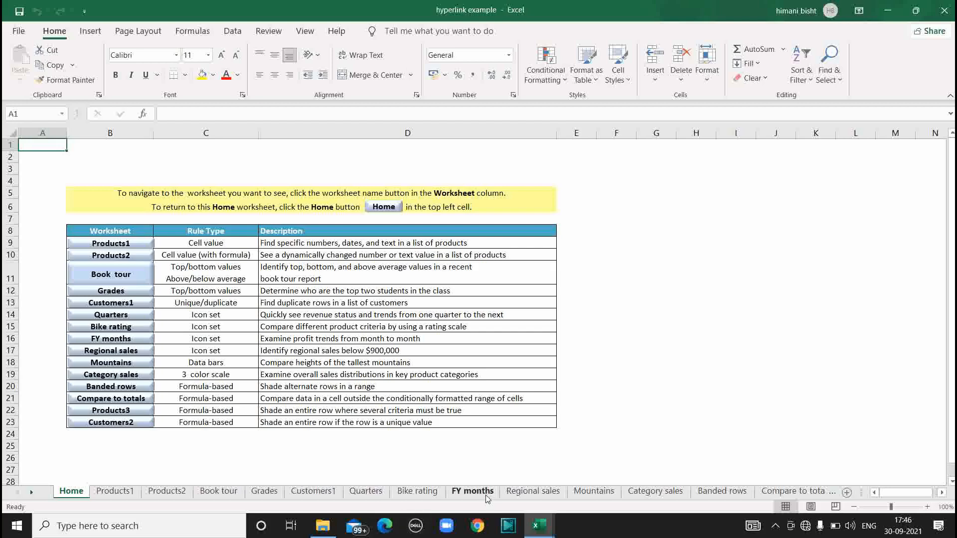
- Follow the FY months link on the Home worksheet and return through that sheet's Home link
{"action": "left_click", "coordinate": [137, 341]}
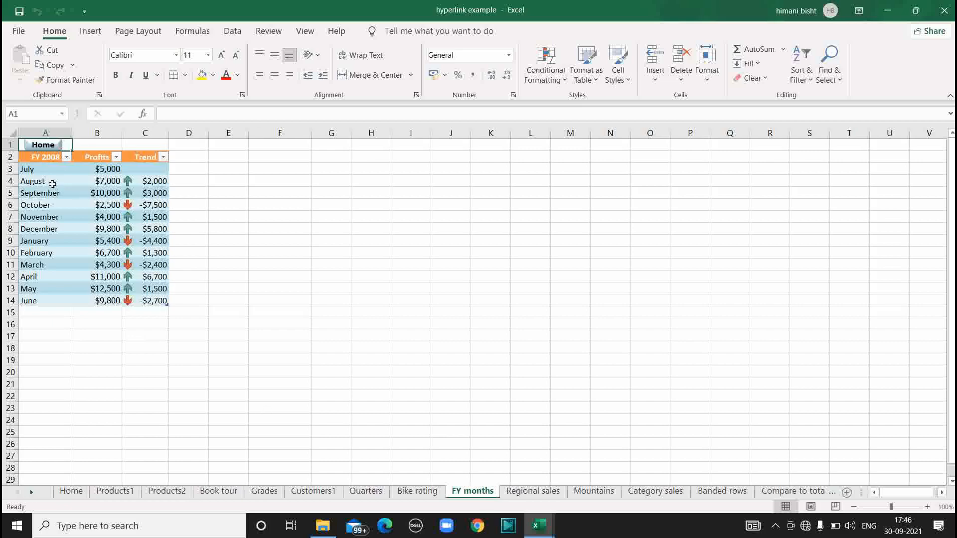
{"action": "left_click", "coordinate": [53, 145]}
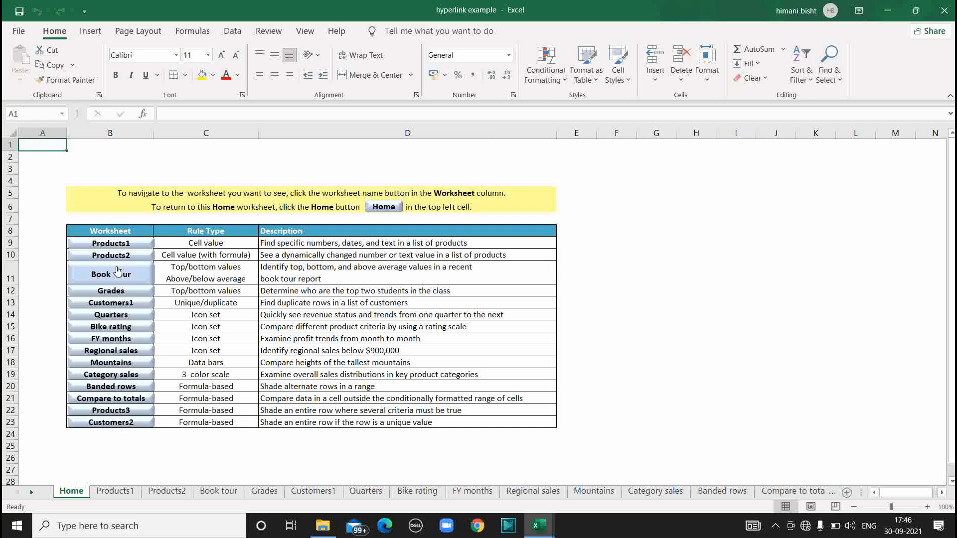
- Enter the text "banded rows" in cell F2 of the Products1 worksheet
{"action": "left_click", "coordinate": [119, 494]}
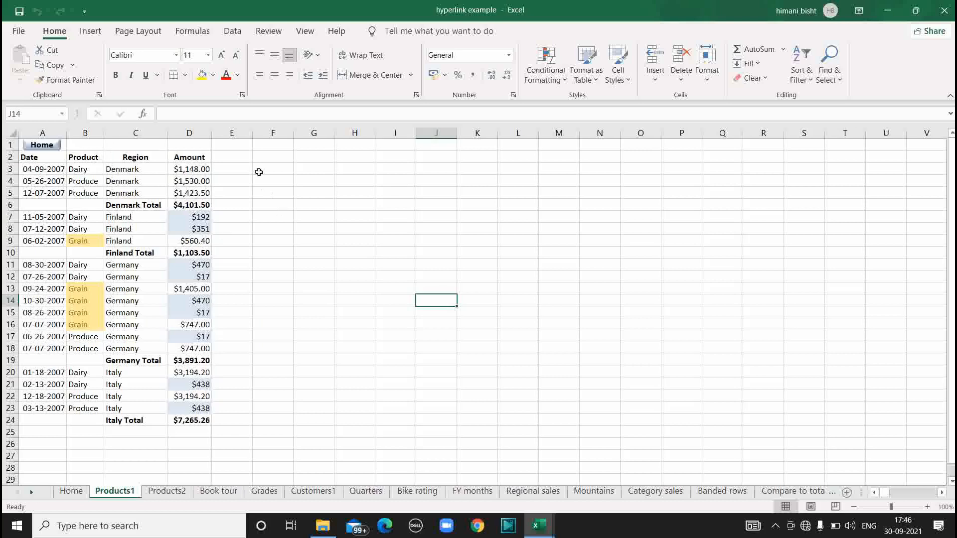
{"action": "left_click", "coordinate": [269, 155]}
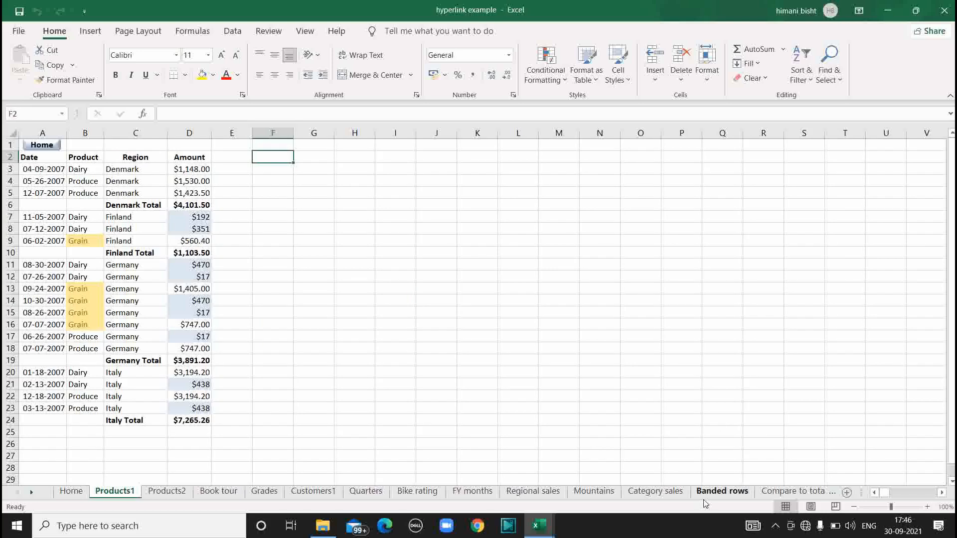
{"action": "type", "text": "ba"}
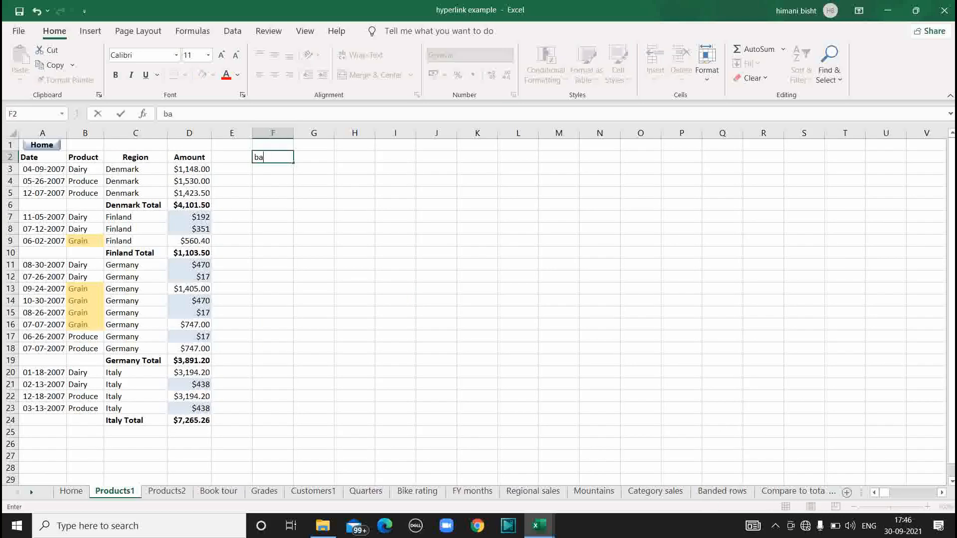
{"action": "type", "text": "nded rows"}
{"action": "left_click", "coordinate": [479, 227]}
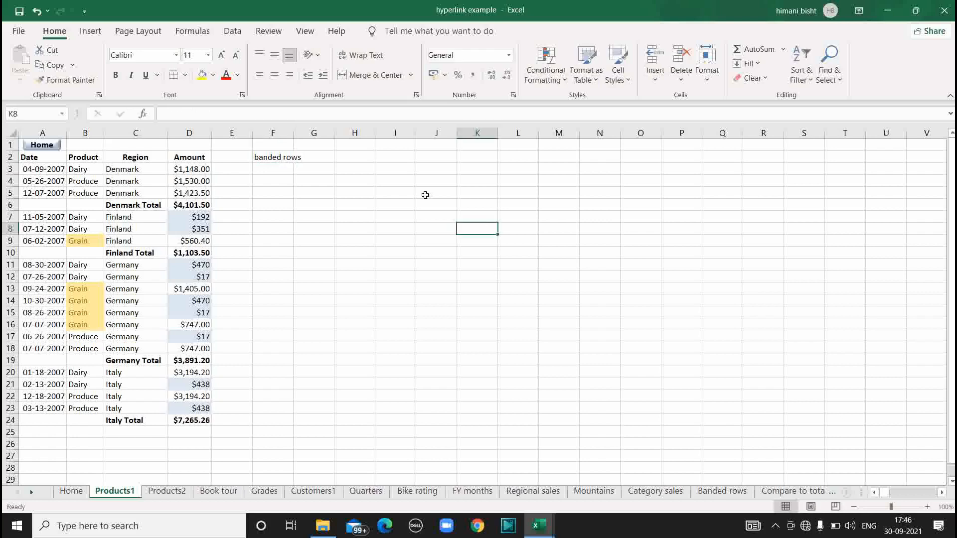
- Insert a hyperlink on the "banded rows" text in F2 with the address "ungroup" in the excel assignment folder
{"action": "left_click", "coordinate": [281, 160]}
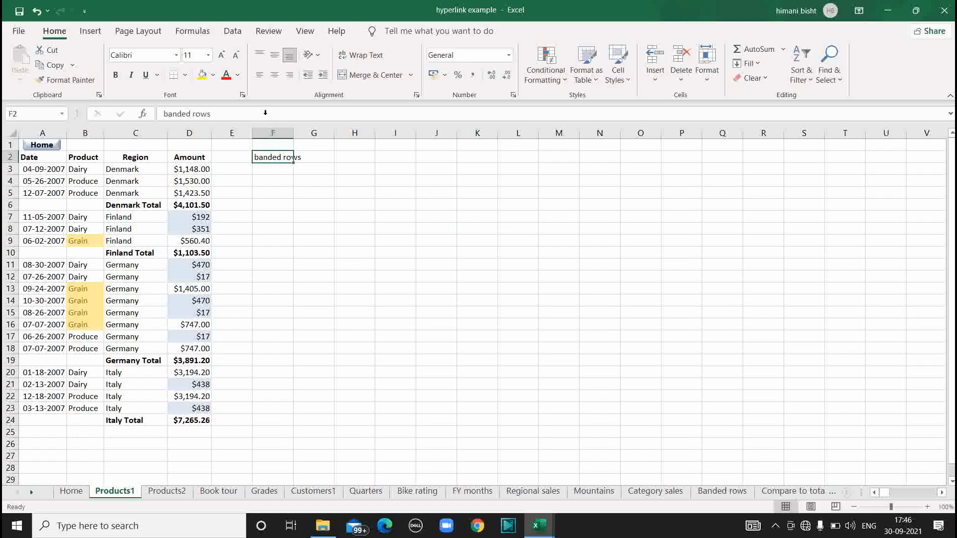
{"action": "left_click", "coordinate": [103, 34]}
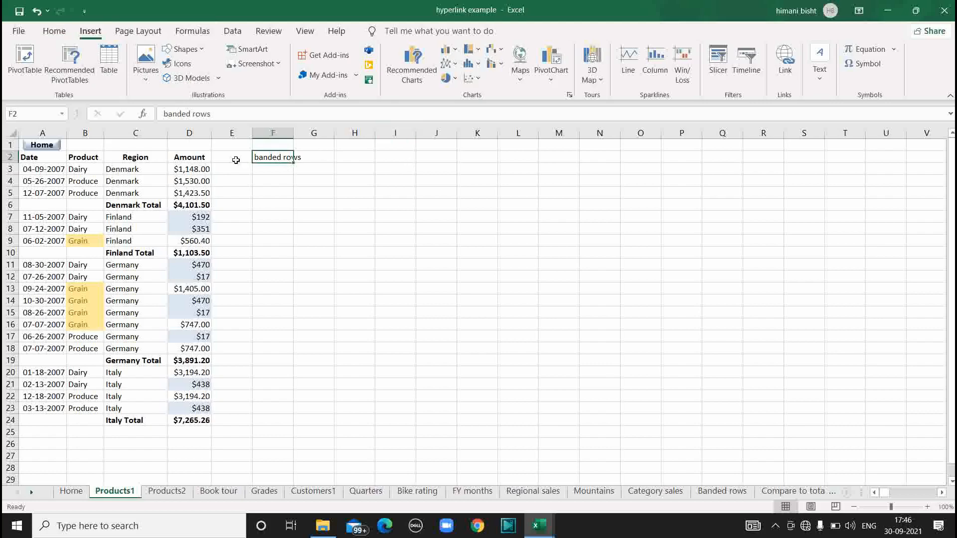
{"action": "left_click", "coordinate": [793, 68]}
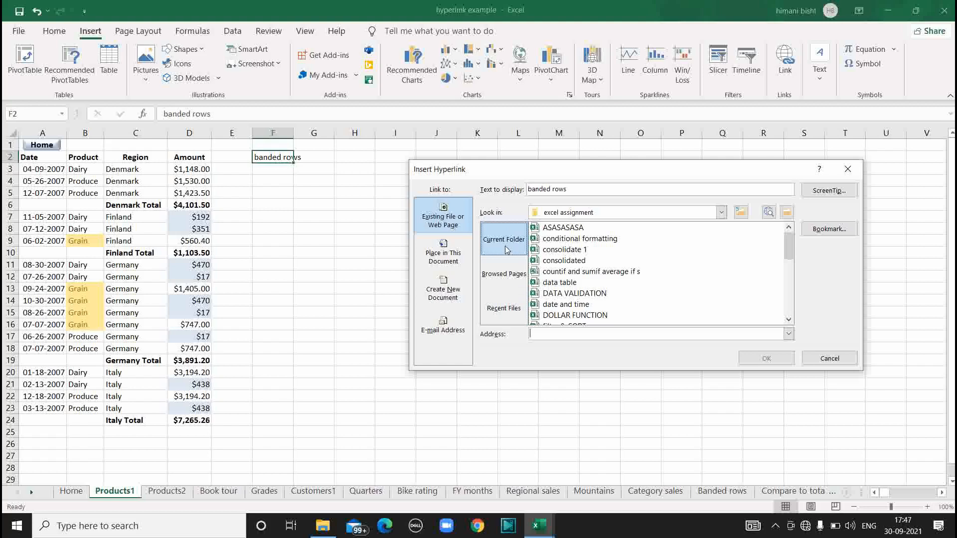
{"action": "scroll", "coordinate": [583, 291], "scroll_direction": "down", "scroll_amount": 3}
{"action": "scroll", "coordinate": [584, 291], "scroll_direction": "down", "scroll_amount": 2}
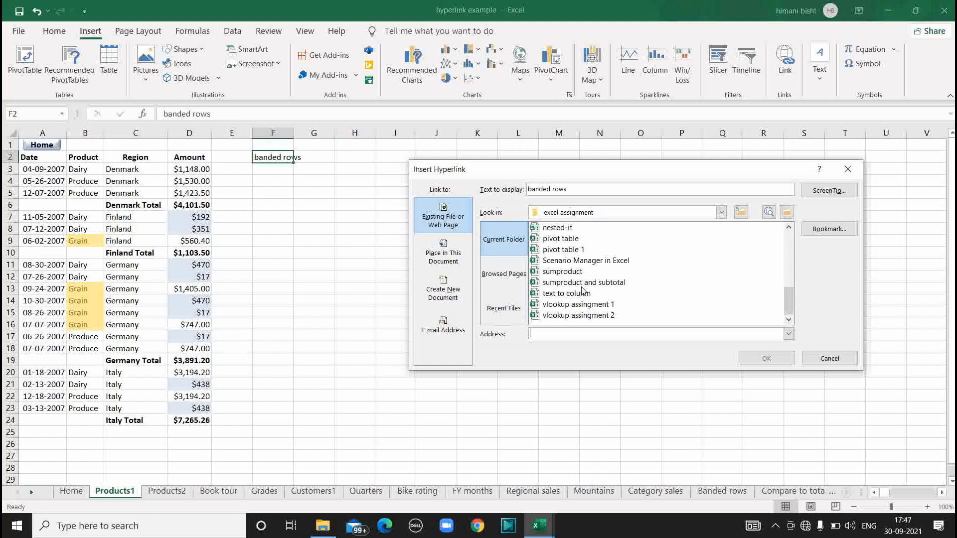
{"action": "type", "text": "ungroup"}
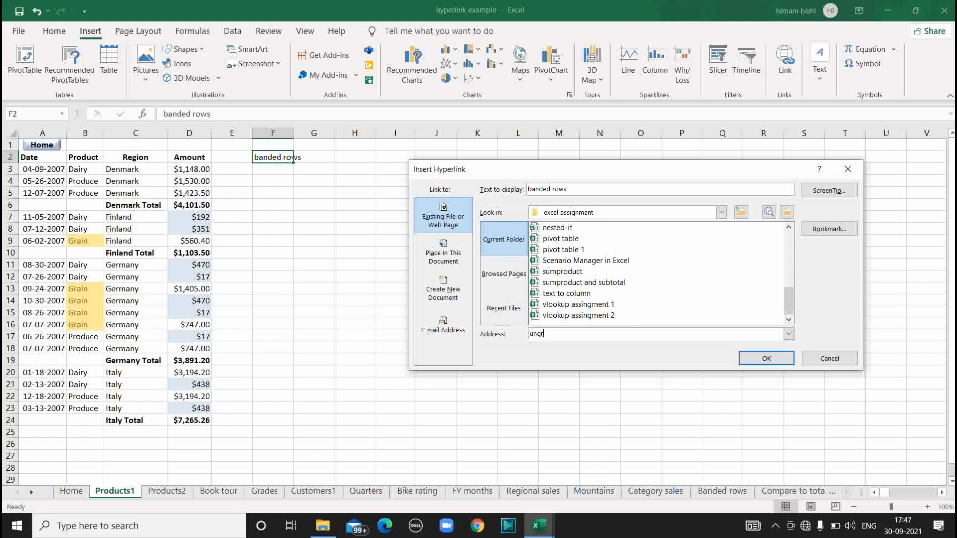
{"action": "key", "text": "Return"}
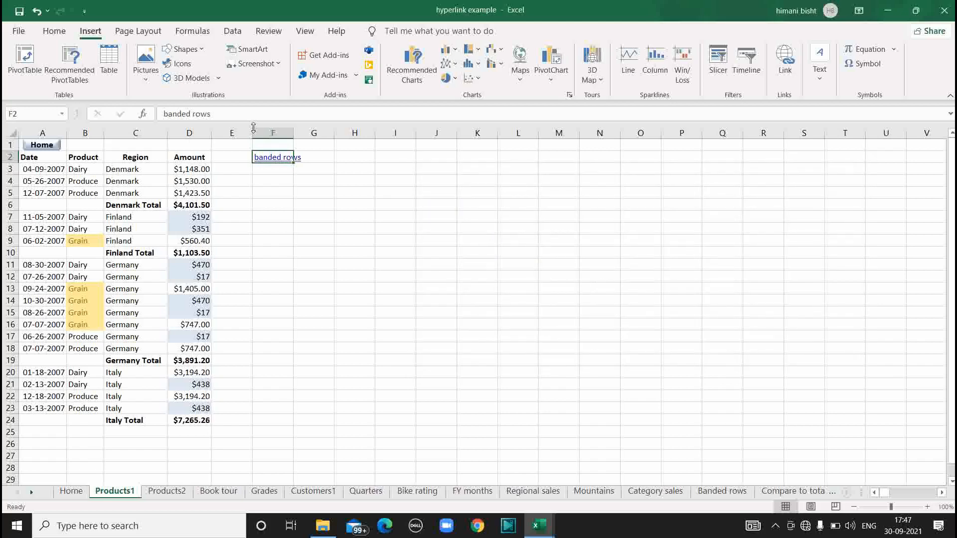
- Test the hyperlink in F2, allowing it to open, and undo the hyperlink insertion
{"action": "left_click", "coordinate": [280, 162]}
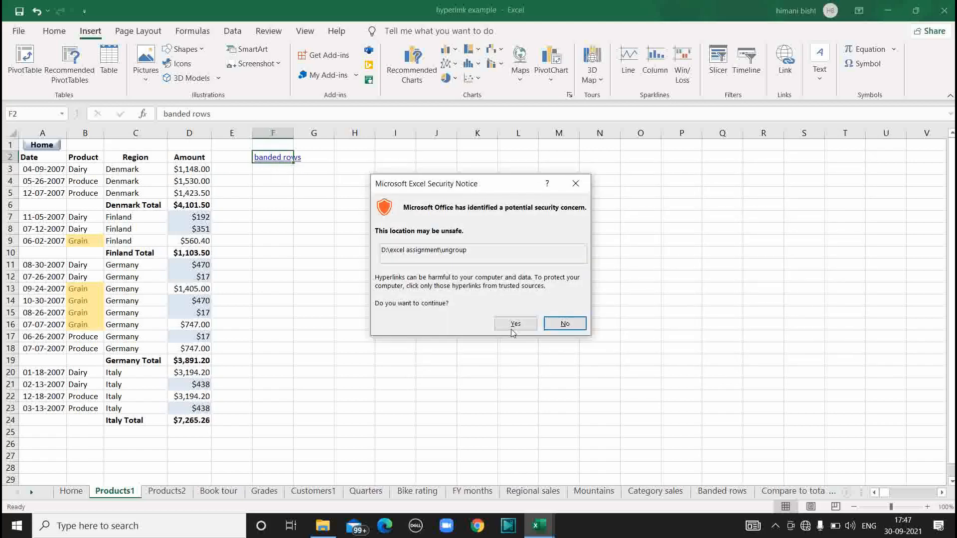
{"action": "left_click", "coordinate": [515, 325]}
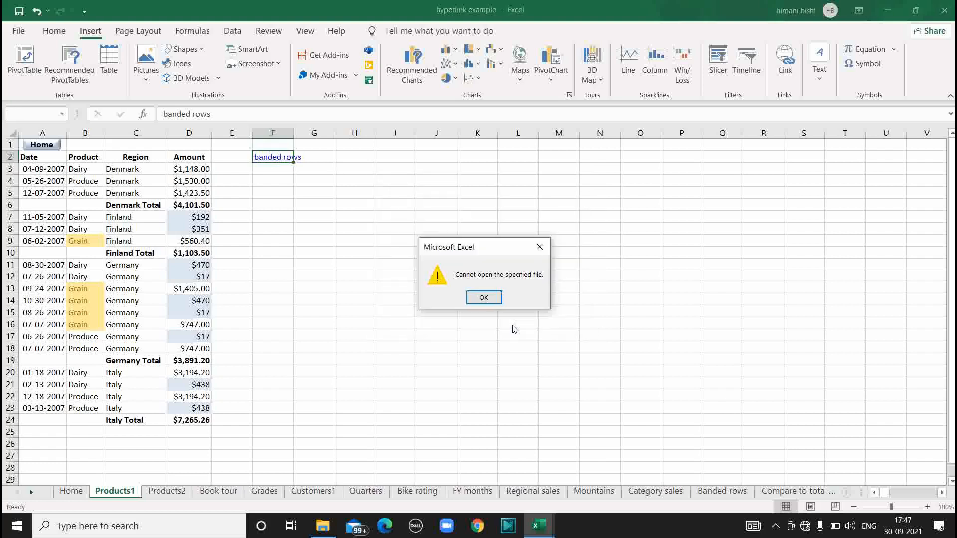
{"action": "left_click", "coordinate": [484, 298]}
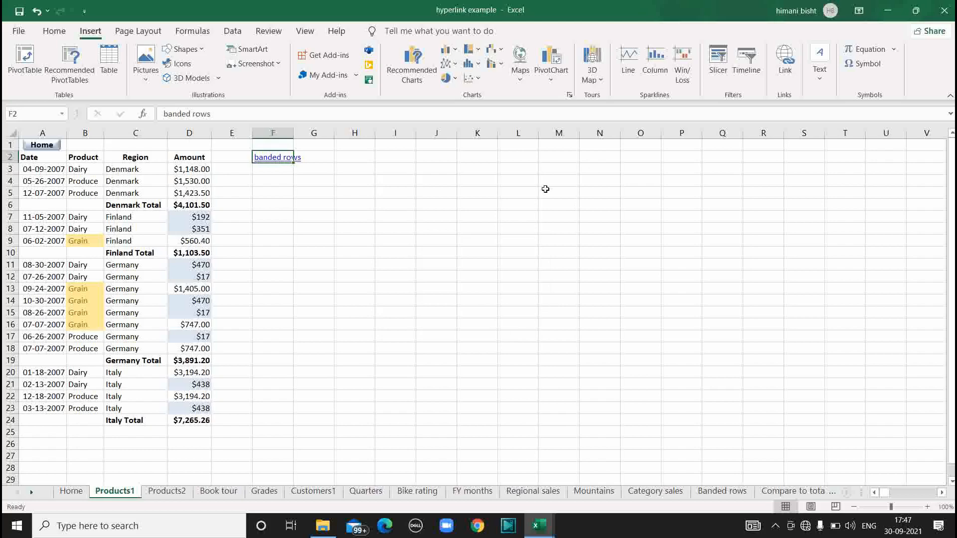
{"action": "key", "text": "ctrl+z"}
- Examine the hyperlink target options for F2: recent files, current folder, browsed pages, a new document and places in this document
{"action": "left_click", "coordinate": [778, 69]}
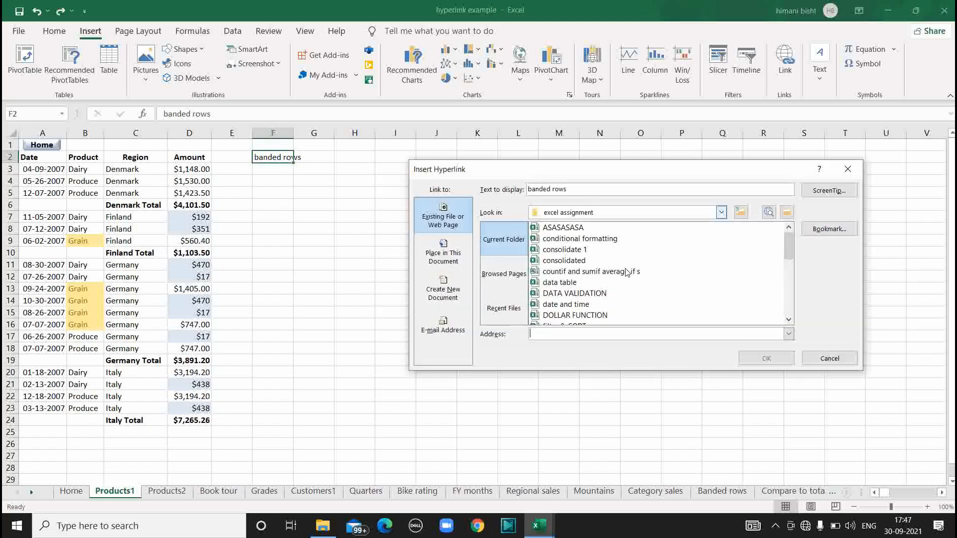
{"action": "left_click", "coordinate": [507, 303]}
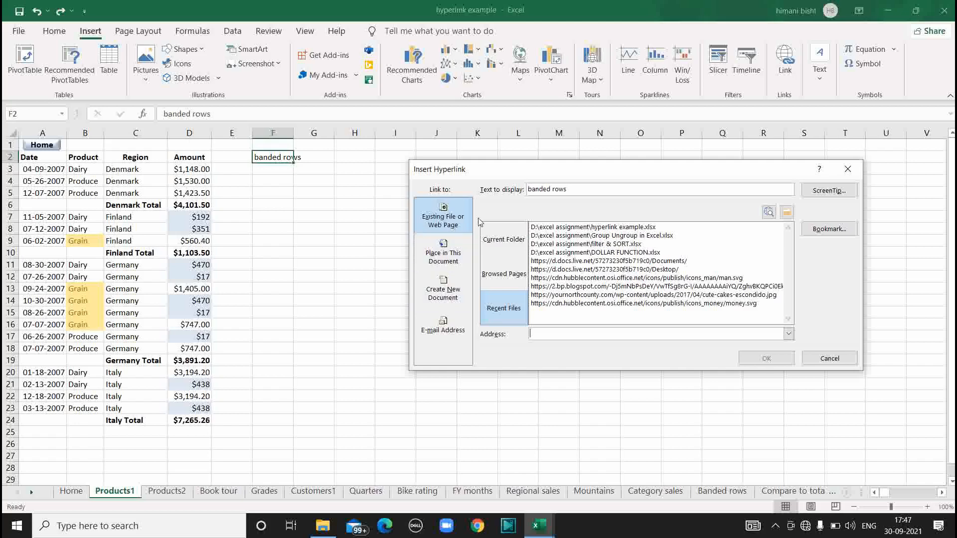
{"action": "left_click", "coordinate": [503, 239]}
{"action": "scroll", "coordinate": [559, 277], "scroll_direction": "down", "scroll_amount": 4}
{"action": "left_click", "coordinate": [511, 287]}
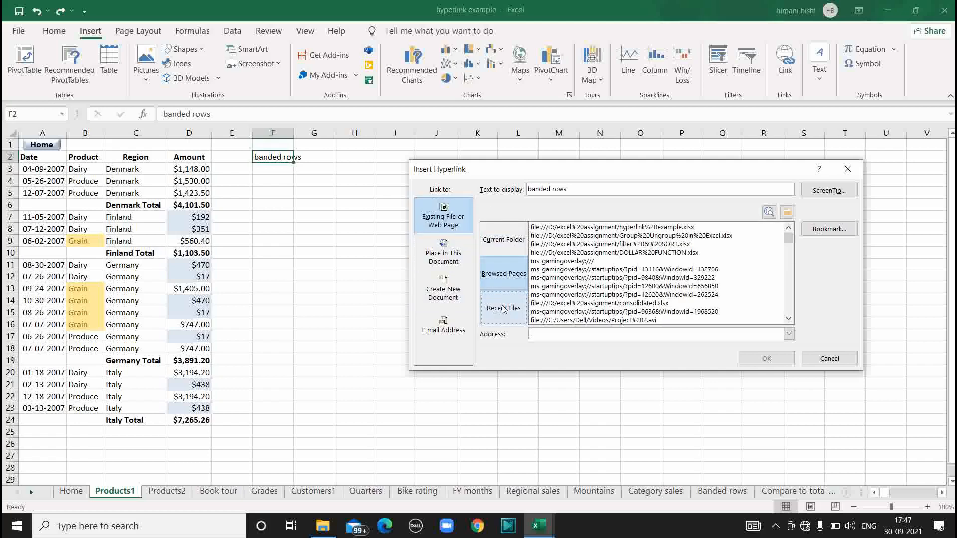
{"action": "left_click", "coordinate": [504, 309]}
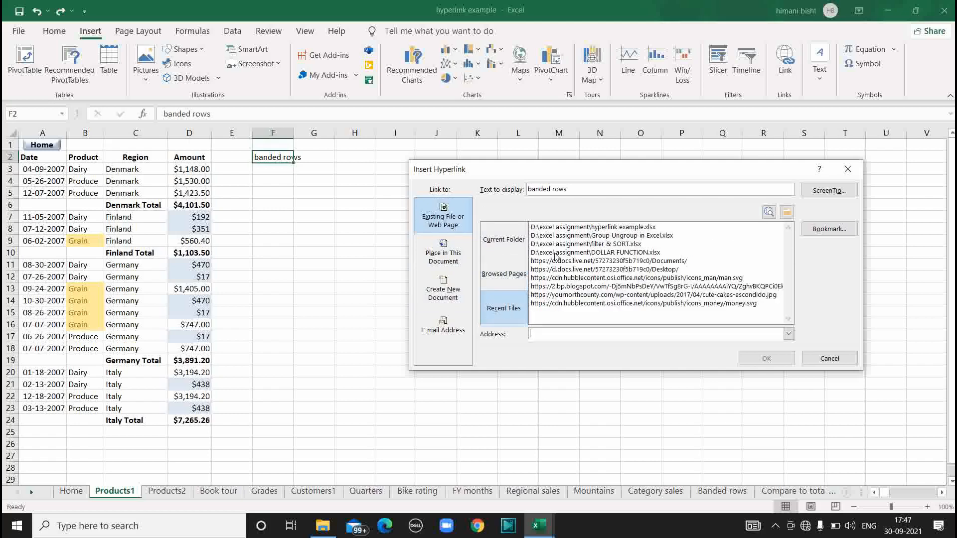
{"action": "left_click", "coordinate": [443, 253]}
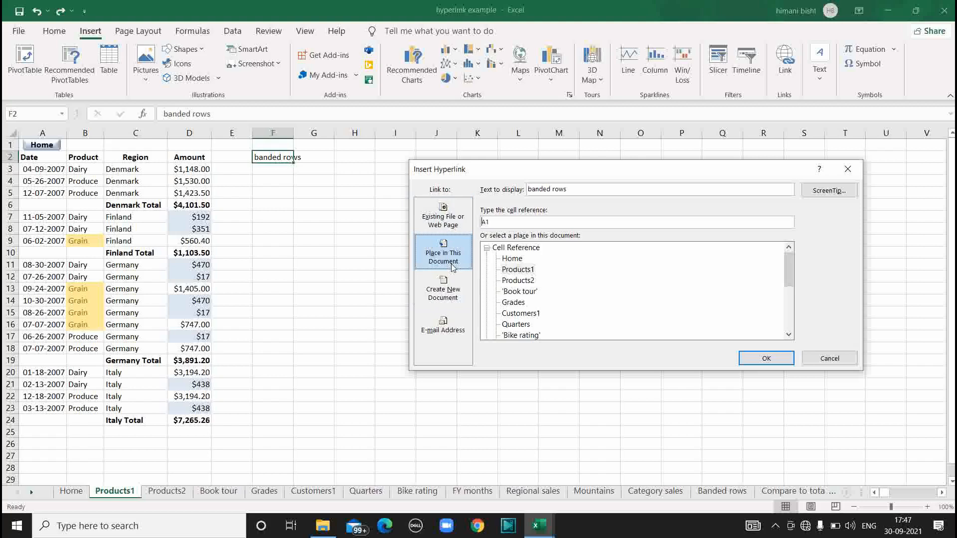
{"action": "left_click", "coordinate": [450, 299]}
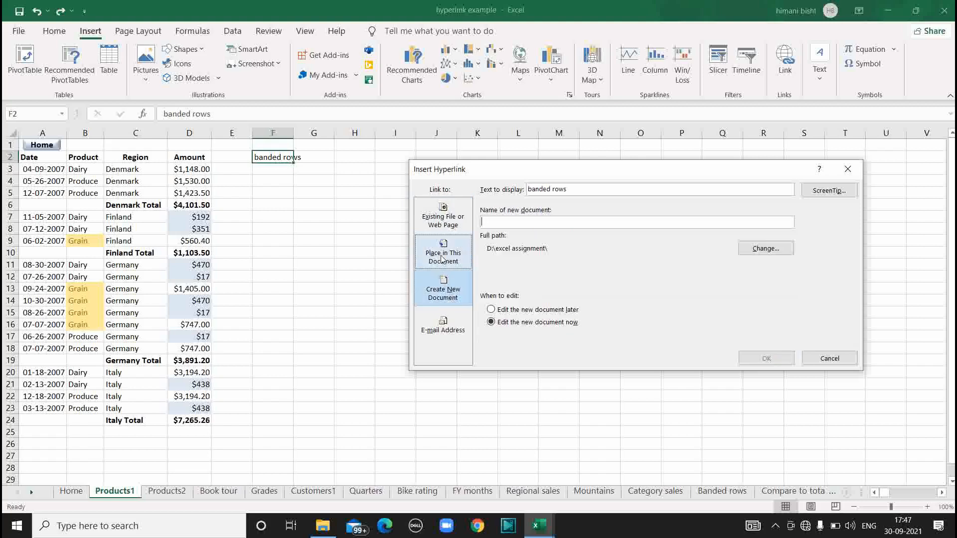
{"action": "left_click", "coordinate": [442, 257]}
{"action": "scroll", "coordinate": [538, 308], "scroll_direction": "down", "scroll_amount": 4}
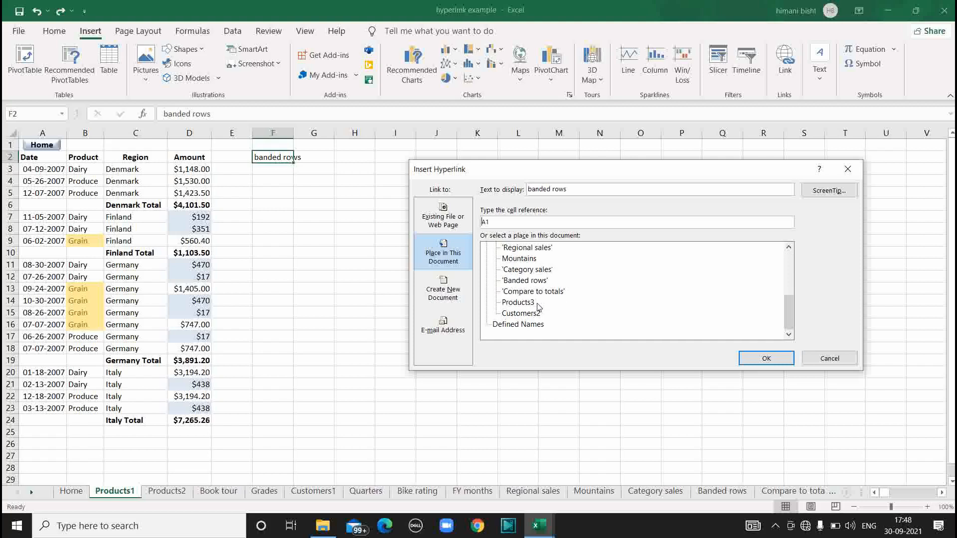
{"action": "left_click", "coordinate": [848, 169]}
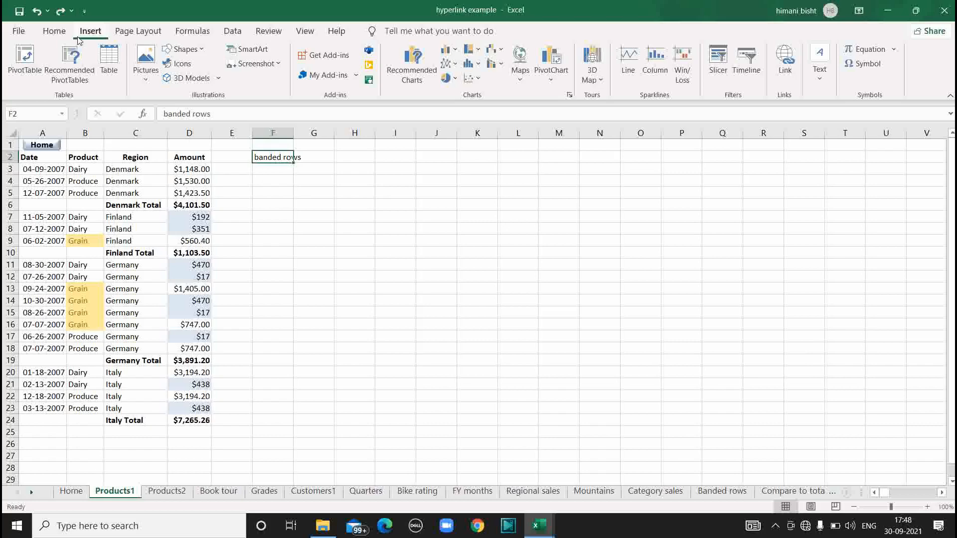
- Insert a hyperlink on the "banded rows" text in F2 pointing to cell A1 of the Banded rows sheet in this document
{"action": "left_click", "coordinate": [793, 54]}
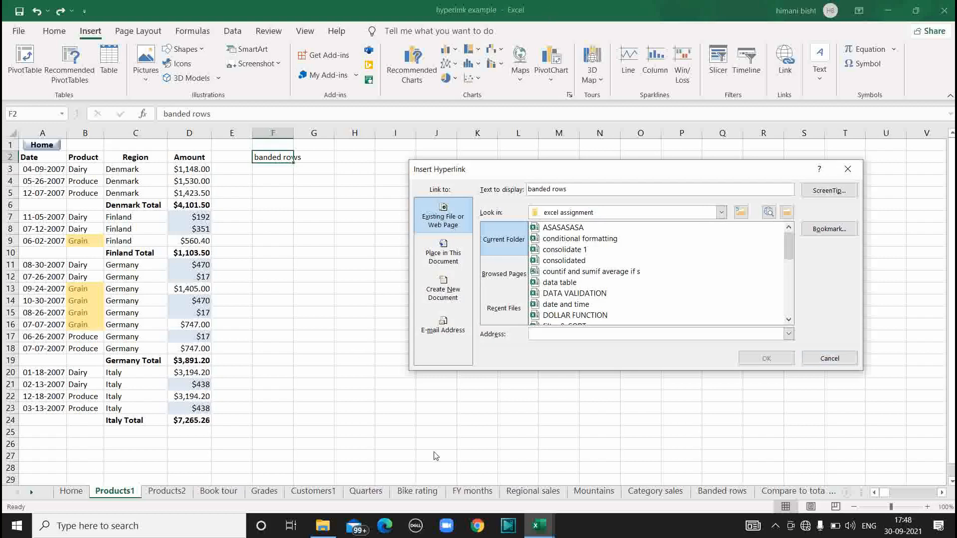
{"action": "left_click", "coordinate": [457, 268]}
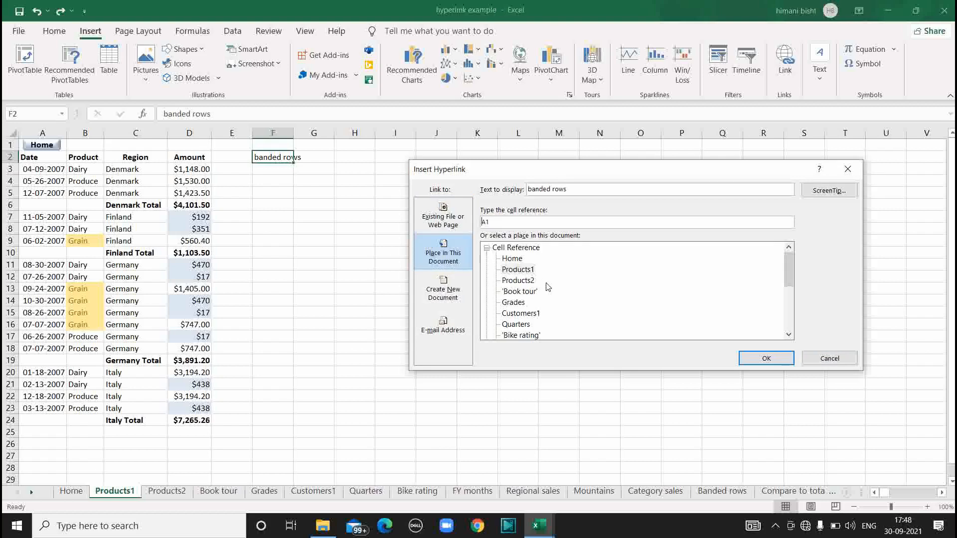
{"action": "scroll", "coordinate": [547, 286], "scroll_direction": "down", "scroll_amount": 2}
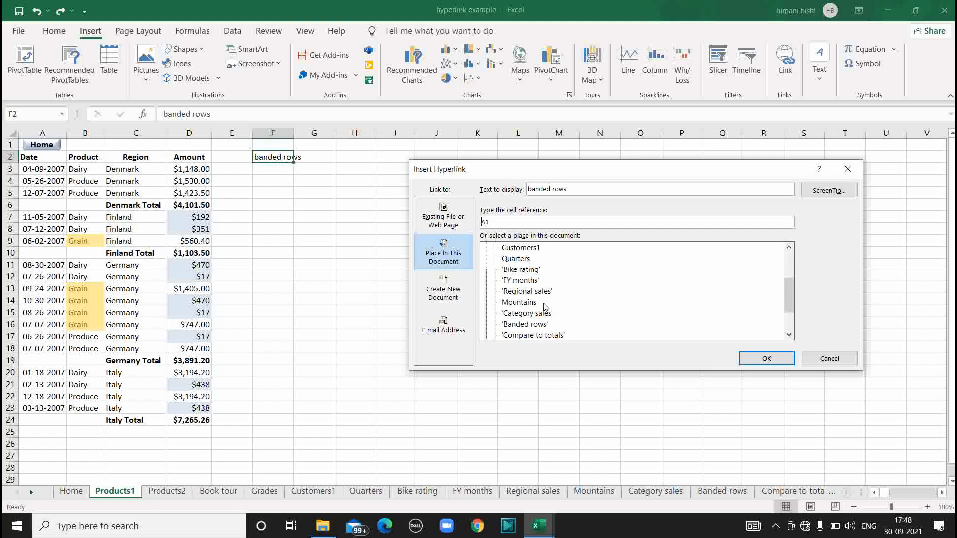
{"action": "left_click", "coordinate": [542, 326]}
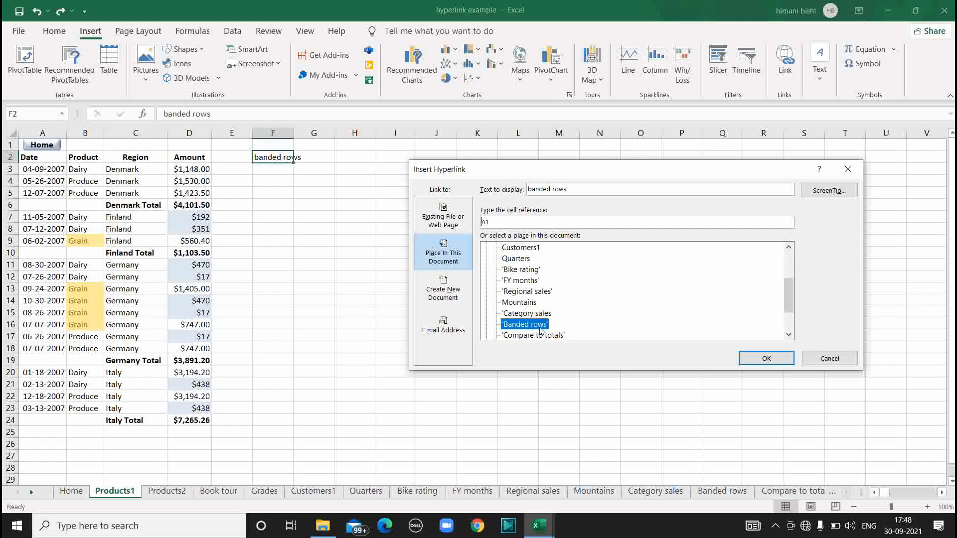
{"action": "left_click", "coordinate": [757, 361]}
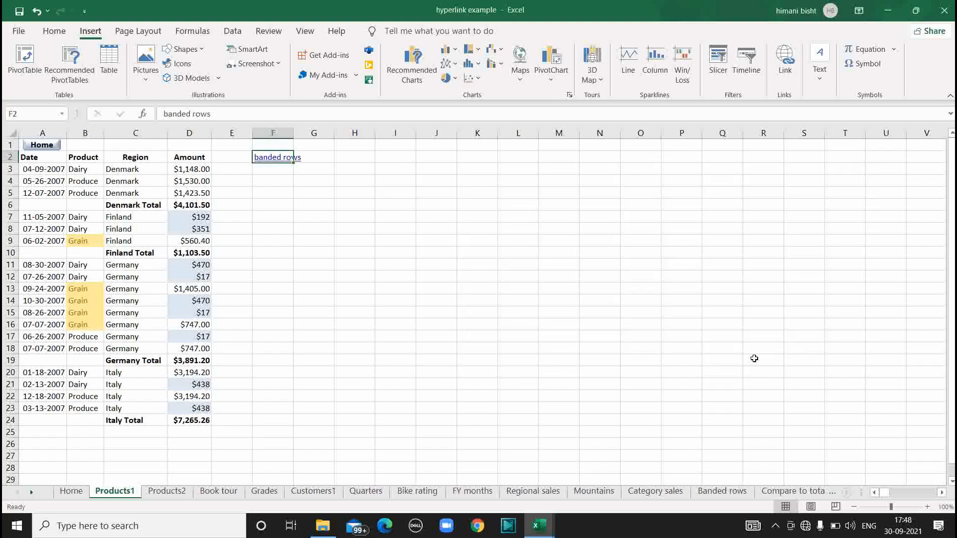
{"action": "left_click", "coordinate": [449, 213]}
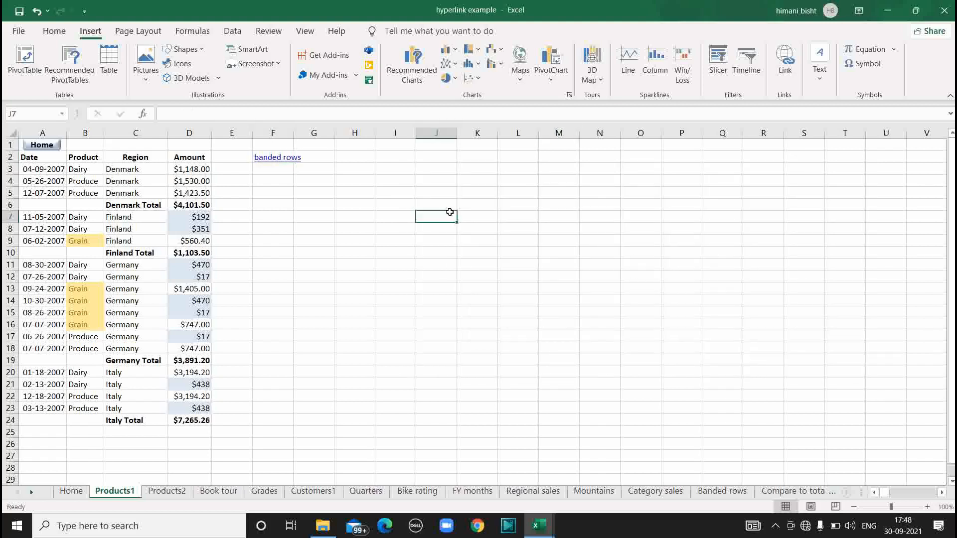
- Follow the F2 link to the Banded rows sheet, return to Products1, and undo the hyperlink insertion
{"action": "left_click", "coordinate": [280, 159]}
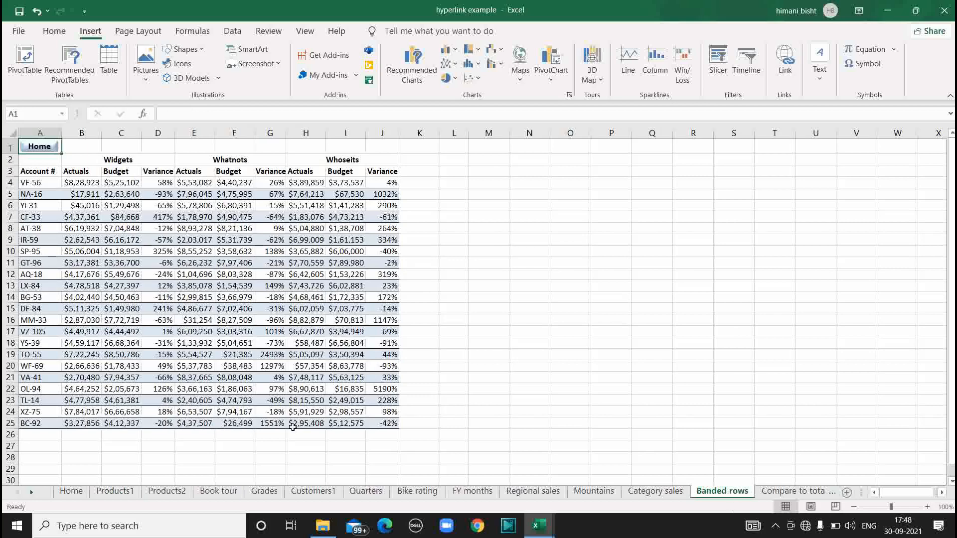
{"action": "left_click", "coordinate": [166, 491]}
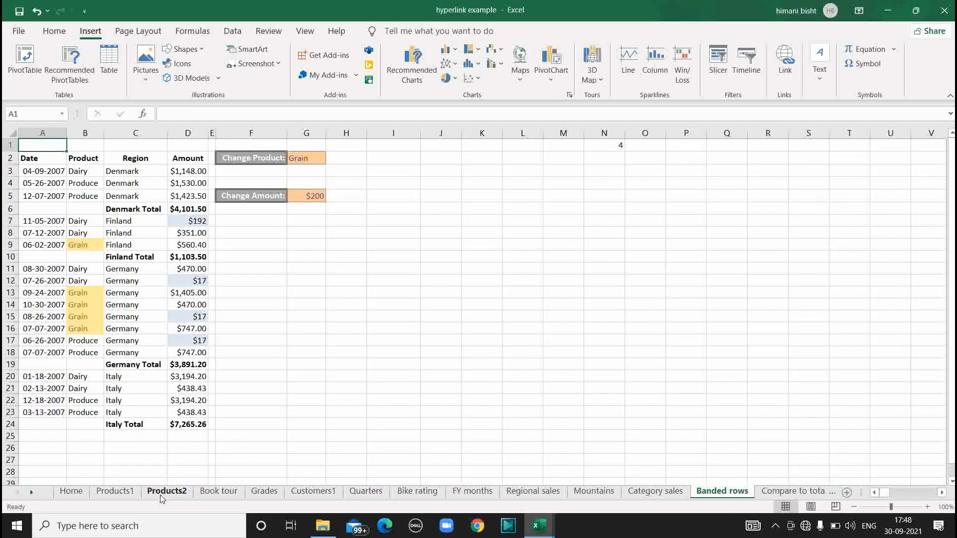
{"action": "left_click", "coordinate": [117, 498]}
{"action": "key", "text": "ctrl+z"}
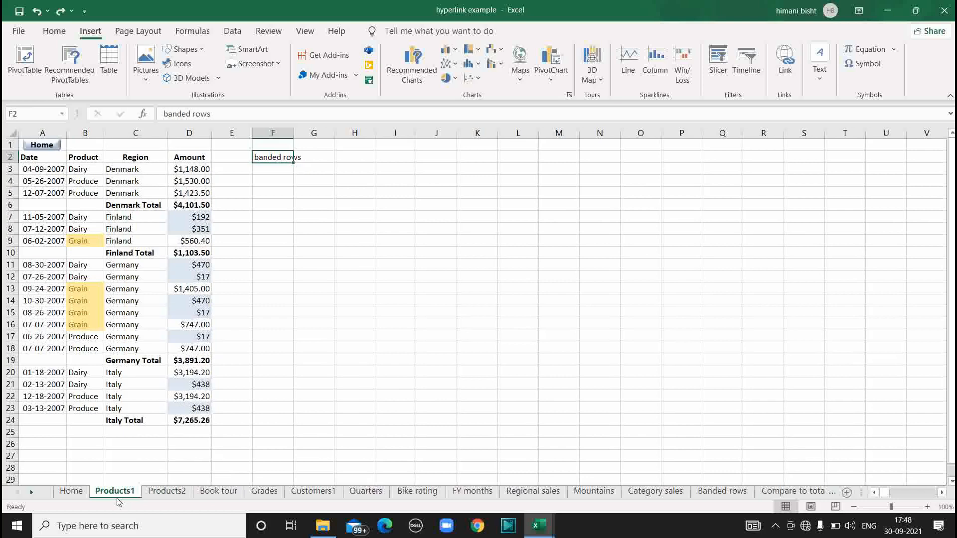
{"action": "left_click", "coordinate": [434, 392]}
- Link the "banded rows" text in F2 to cell A1 of the Customers2 sheet in this document
{"action": "left_click", "coordinate": [270, 159]}
{"action": "right_click", "coordinate": [270, 159]}
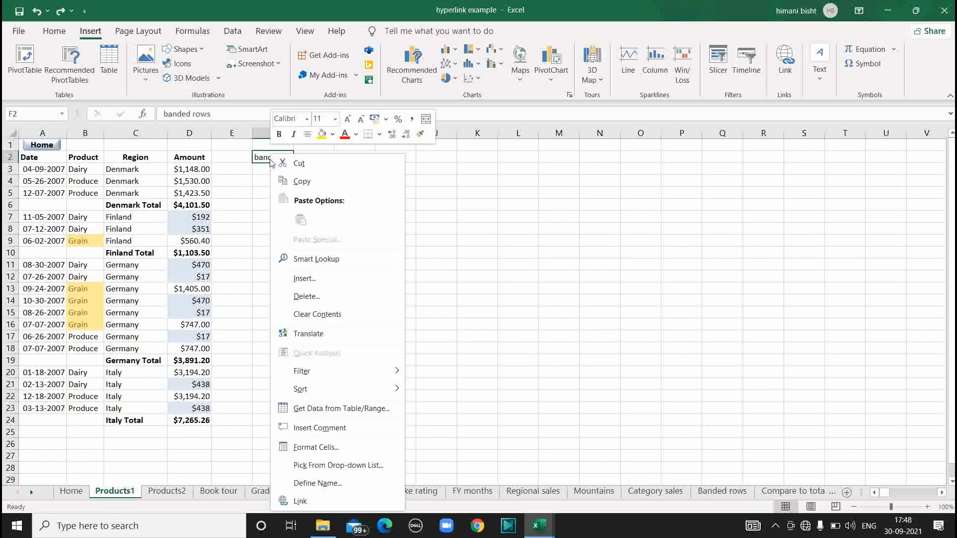
{"action": "left_click", "coordinate": [319, 502]}
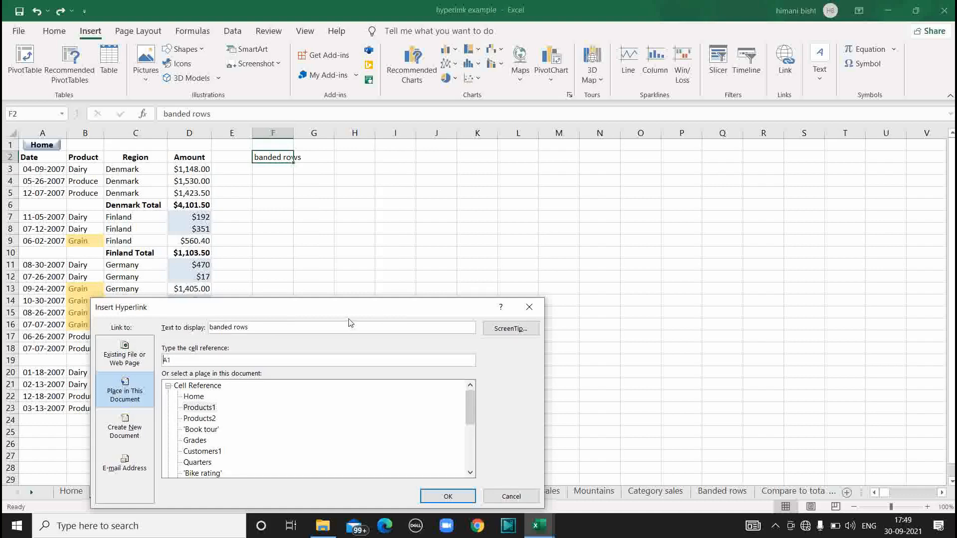
{"action": "left_click", "coordinate": [136, 360]}
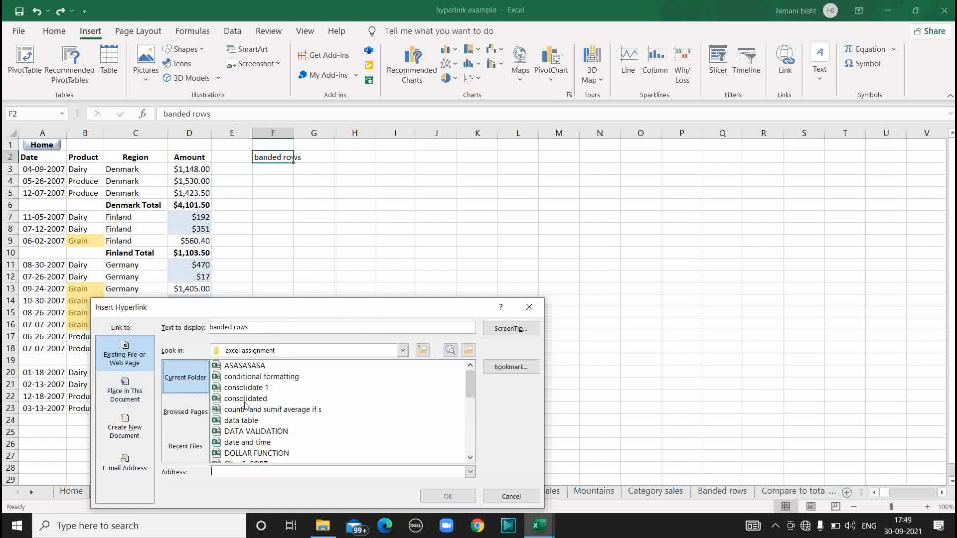
{"action": "scroll", "coordinate": [286, 466], "scroll_direction": "down", "scroll_amount": 5}
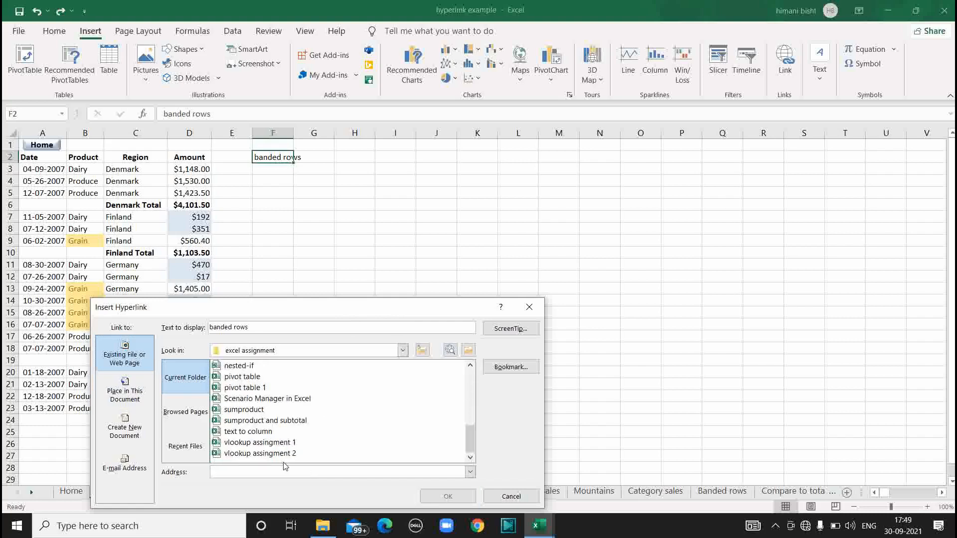
{"action": "left_click", "coordinate": [114, 388]}
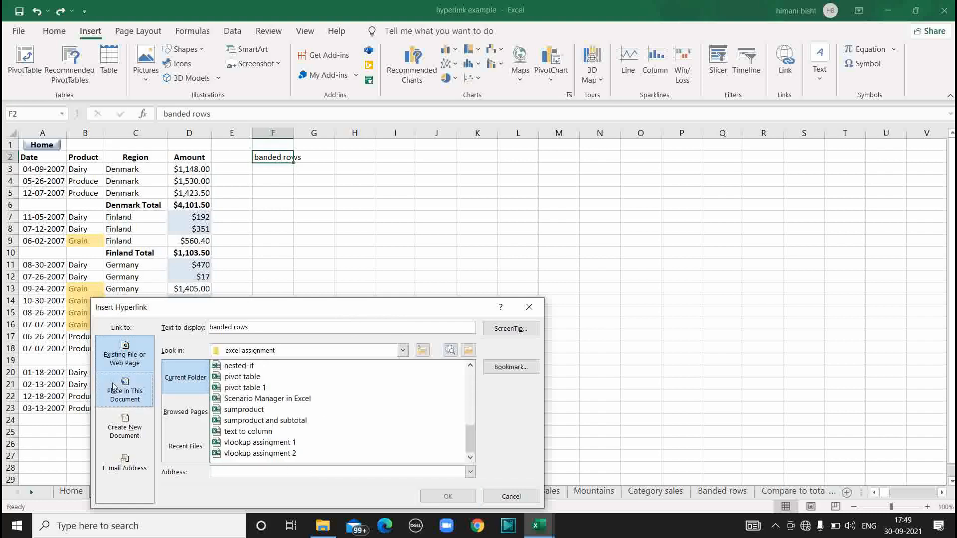
{"action": "scroll", "coordinate": [214, 458], "scroll_direction": "down", "scroll_amount": 3}
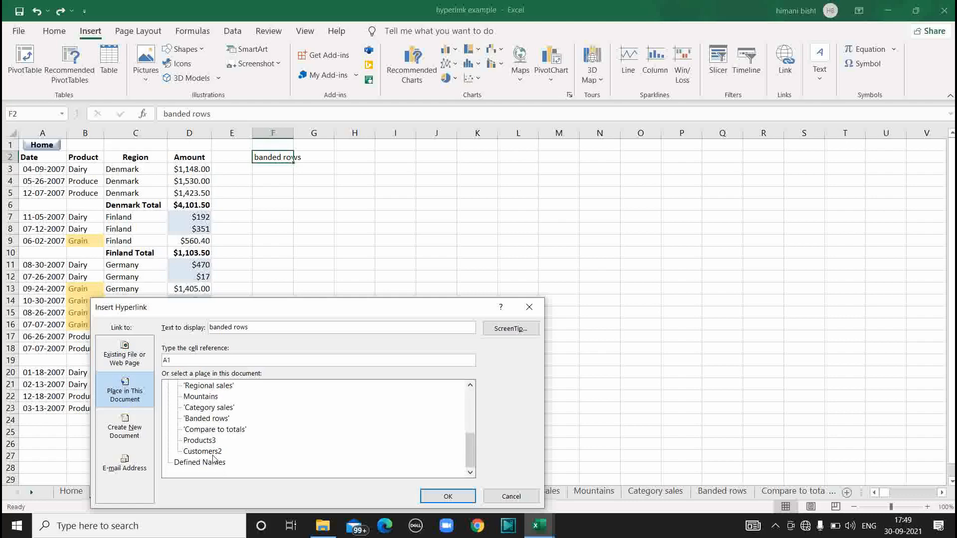
{"action": "left_click", "coordinate": [212, 451]}
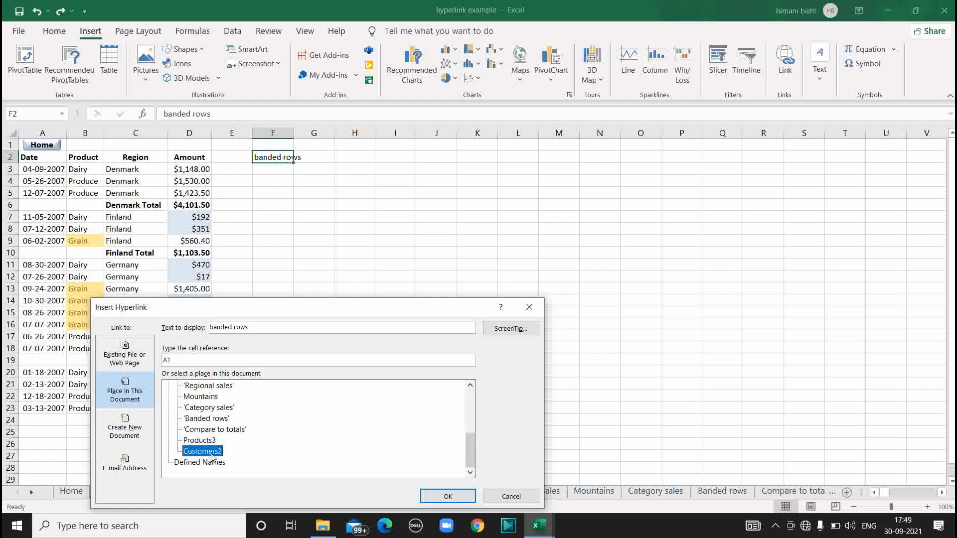
{"action": "left_click", "coordinate": [468, 500]}
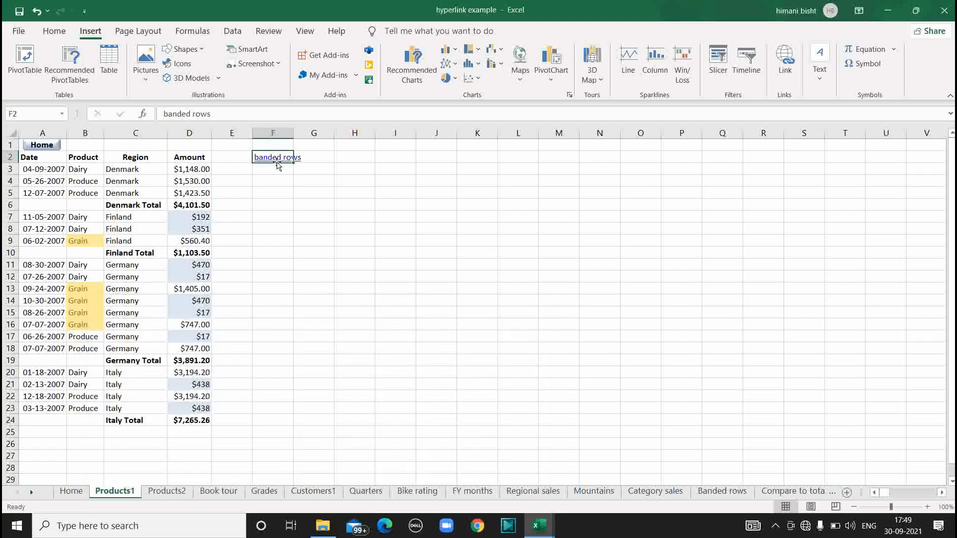
- Follow the F2 link to the Customers2 sheet, go back to Products1, and undo the link
{"action": "mouse_move", "coordinate": [278, 164]}
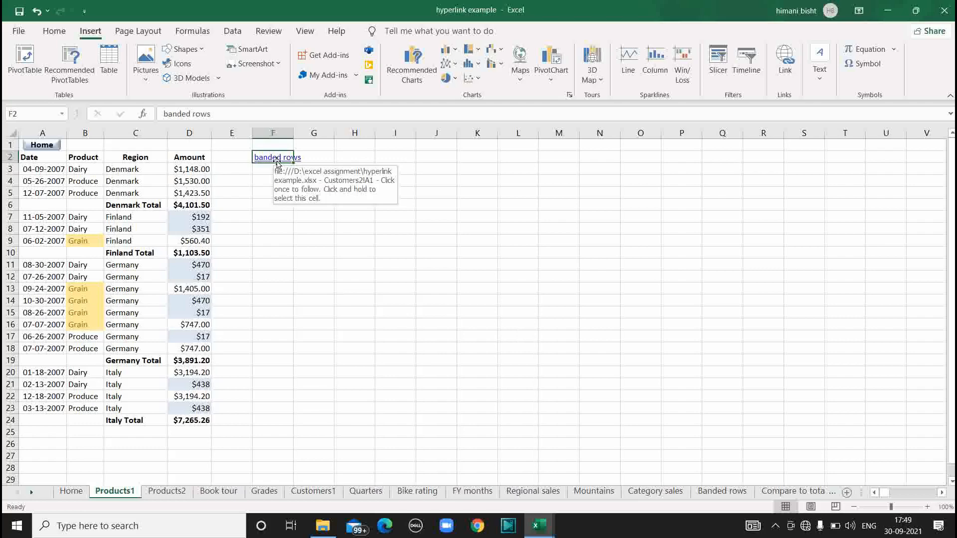
{"action": "left_click", "coordinate": [278, 161]}
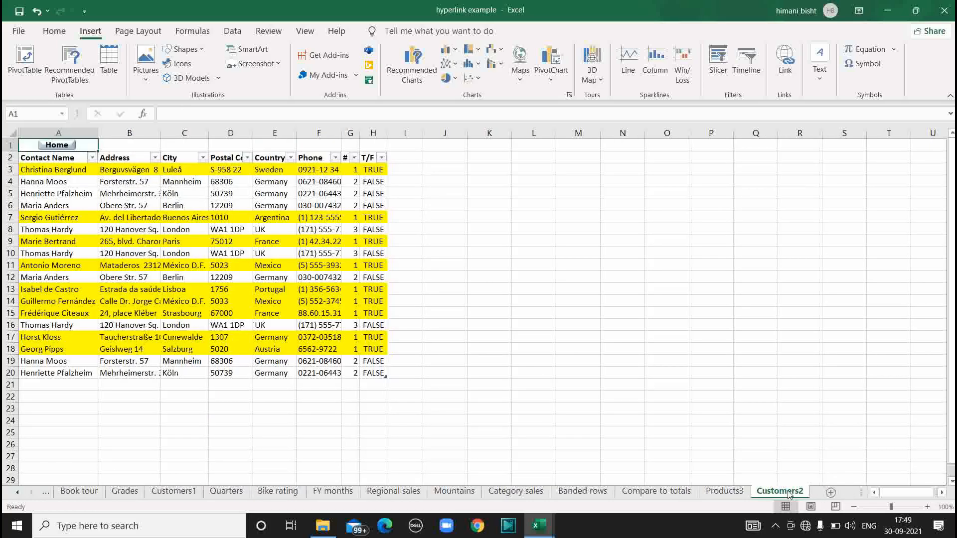
{"action": "left_click", "coordinate": [173, 492]}
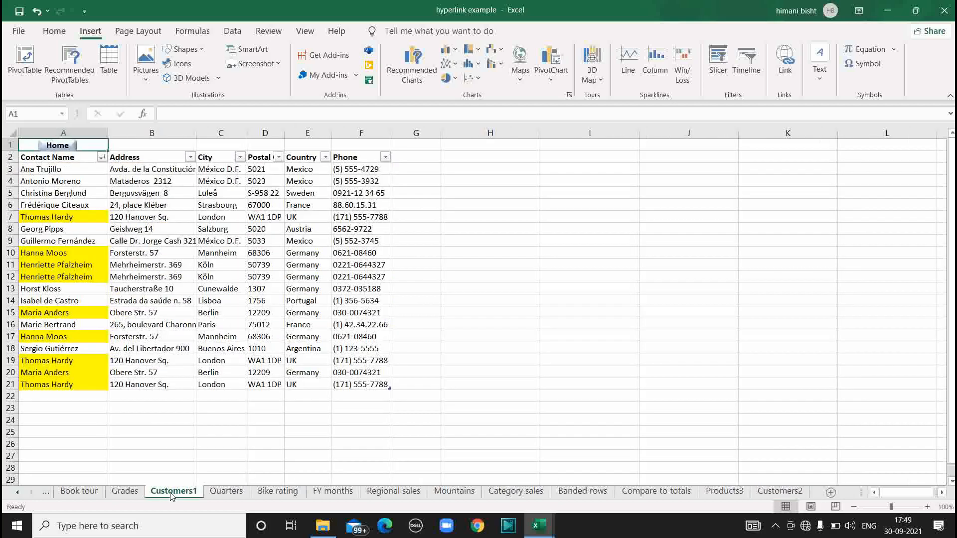
{"action": "left_click", "coordinate": [124, 492]}
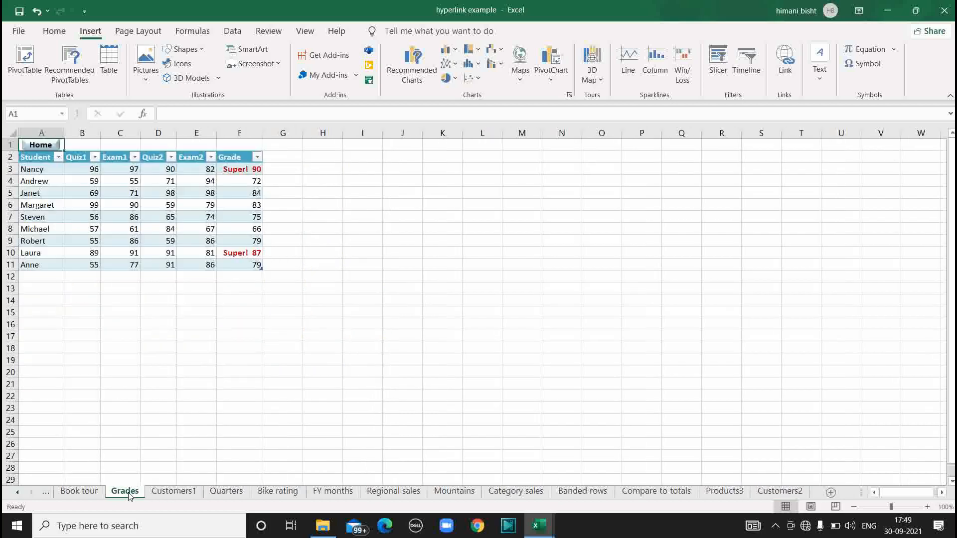
{"action": "left_click", "coordinate": [98, 493]}
{"action": "left_click", "coordinate": [49, 493]}
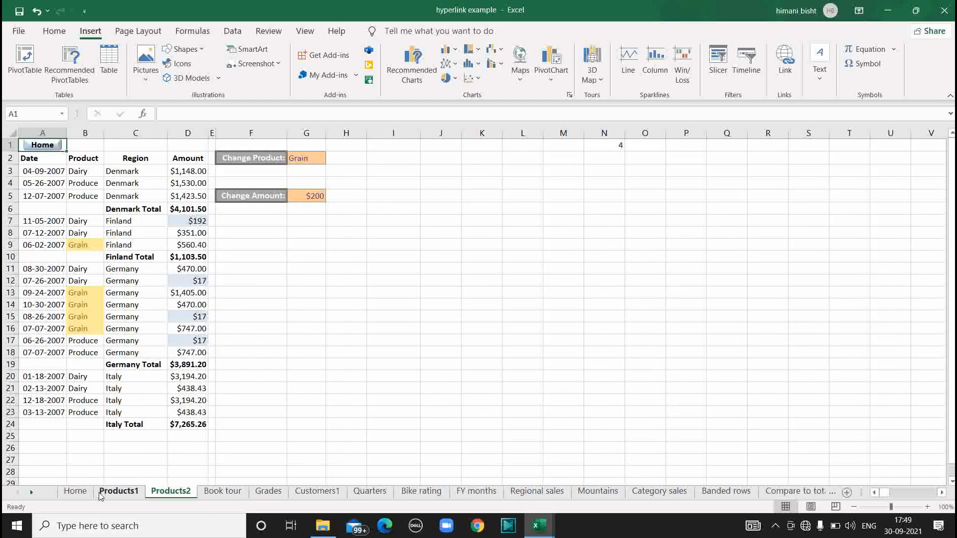
{"action": "left_click", "coordinate": [98, 494]}
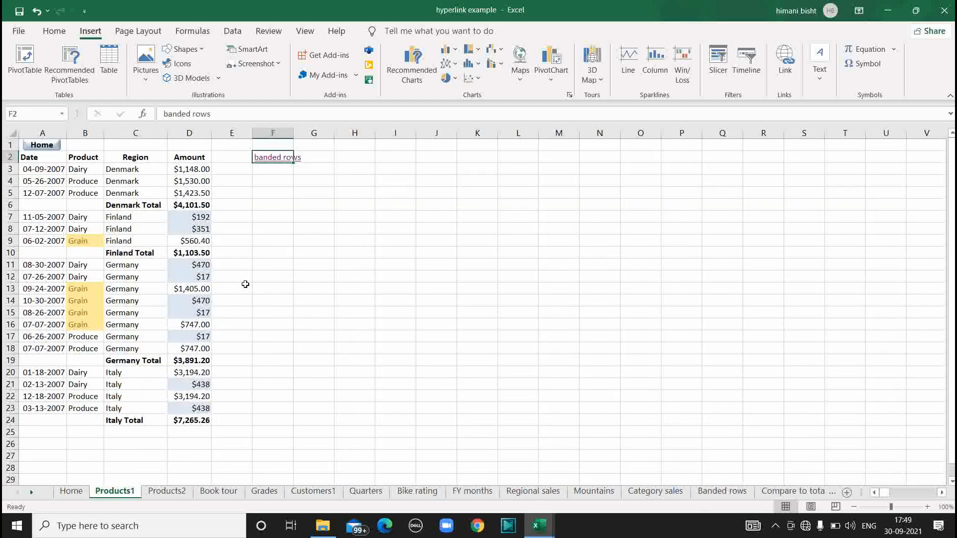
{"action": "key", "text": "ctrl+z"}
{"action": "left_click", "coordinate": [327, 229]}
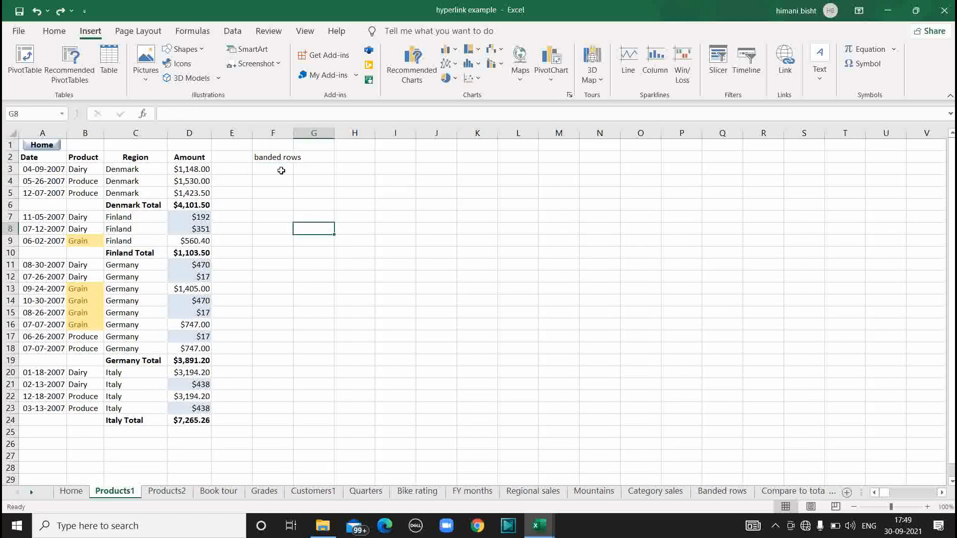
- Insert a hyperlink on the F2 text to the existing file ASASASASA in the excel assignment folder
{"action": "left_click", "coordinate": [282, 155]}
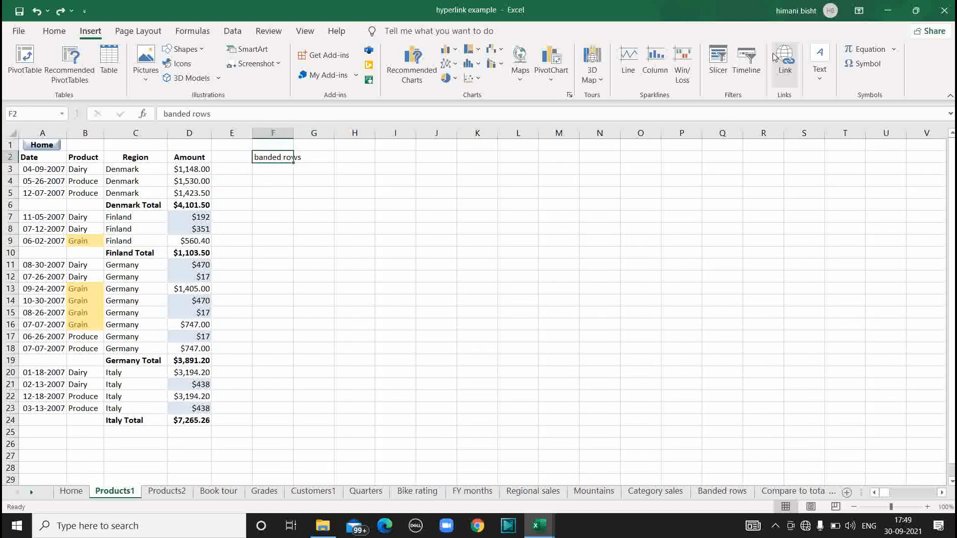
{"action": "left_click", "coordinate": [792, 58]}
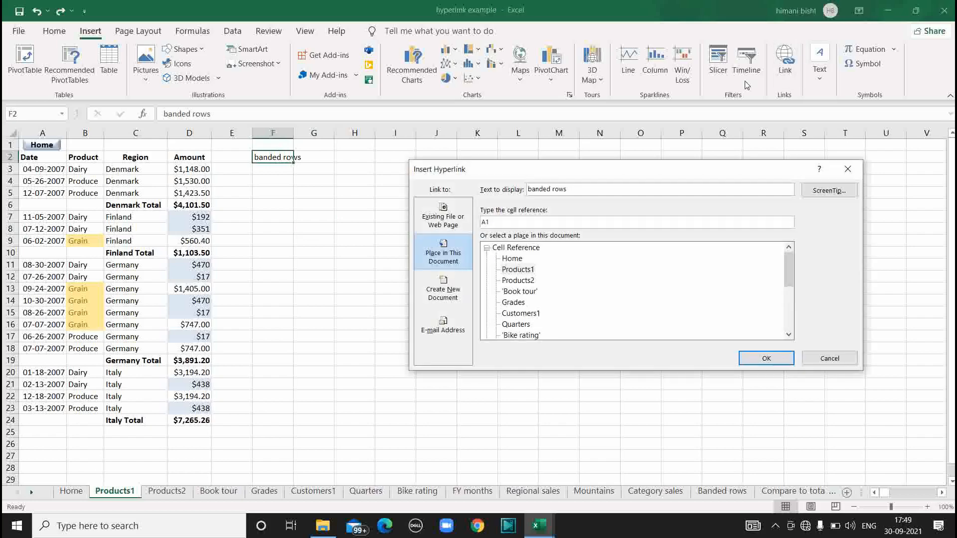
{"action": "left_click", "coordinate": [422, 211]}
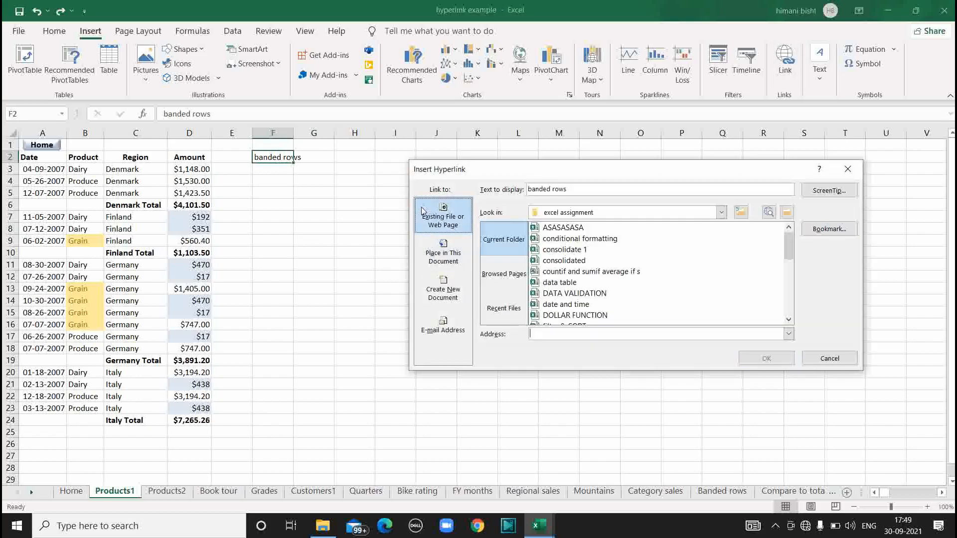
{"action": "left_click", "coordinate": [579, 264]}
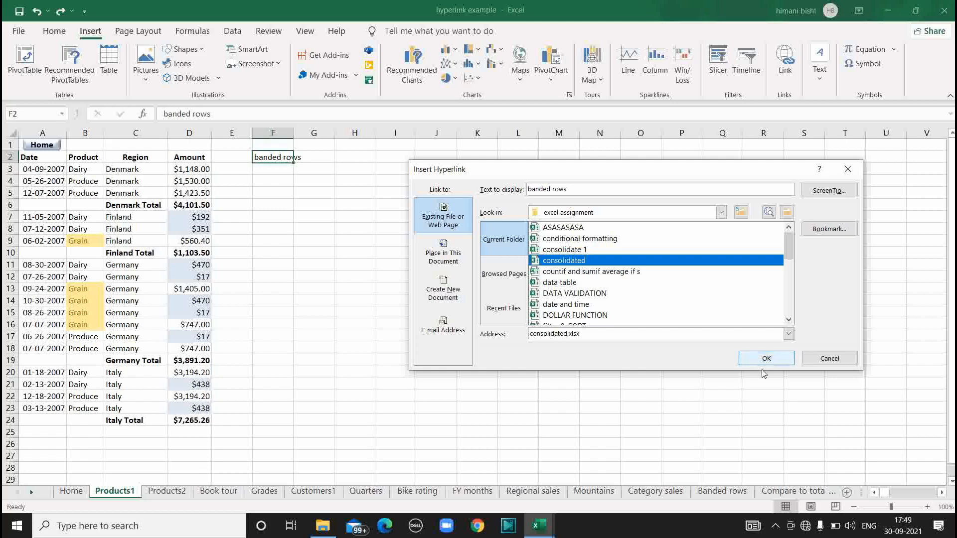
{"action": "left_click", "coordinate": [568, 229]}
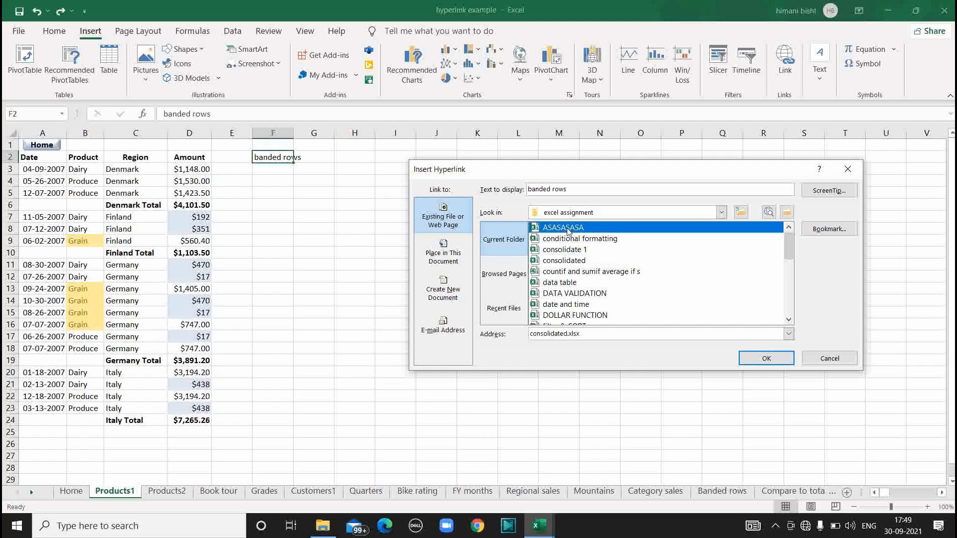
{"action": "left_click", "coordinate": [765, 358]}
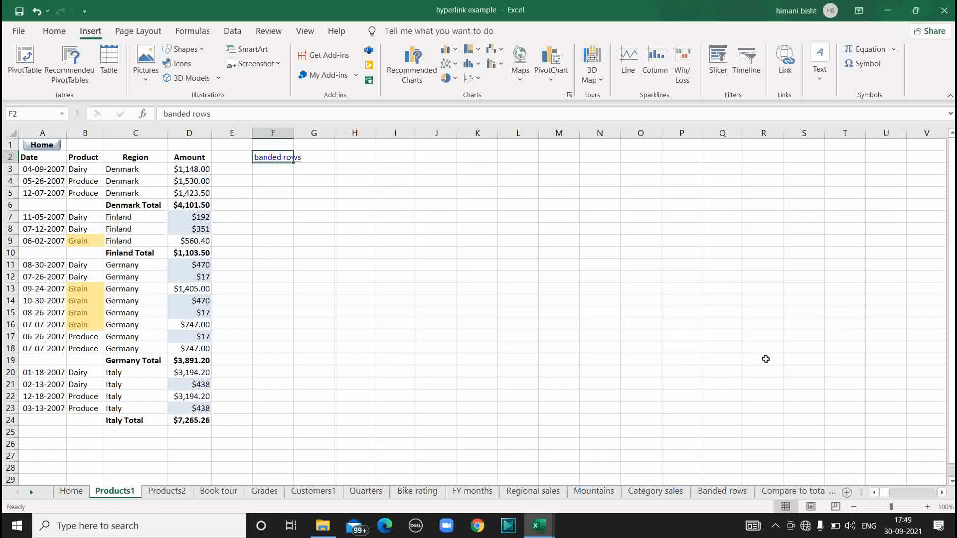
- Follow the F2 link and look through Sheet1 of the ASASASASA workbook it opens
{"action": "left_click", "coordinate": [285, 159]}
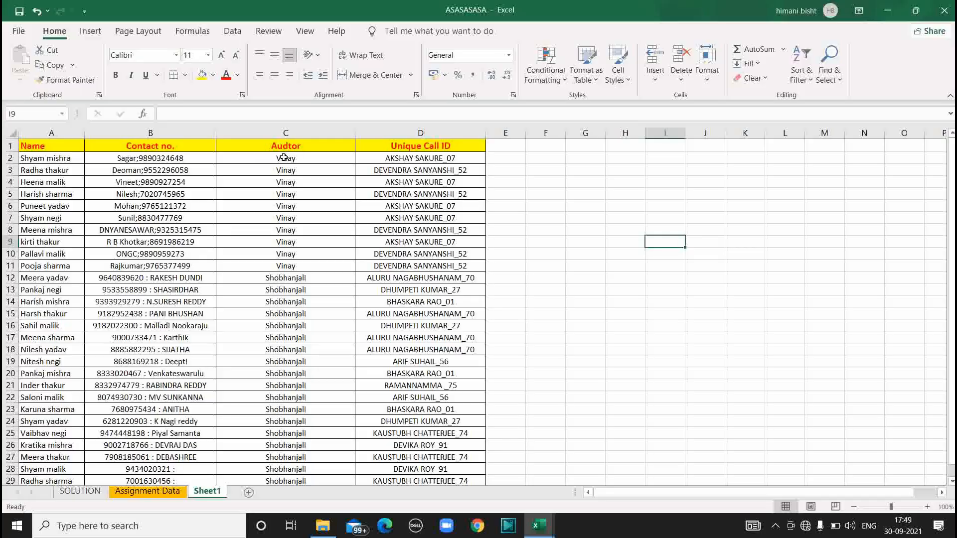
{"action": "scroll", "coordinate": [453, 242], "scroll_direction": "down", "scroll_amount": 20}
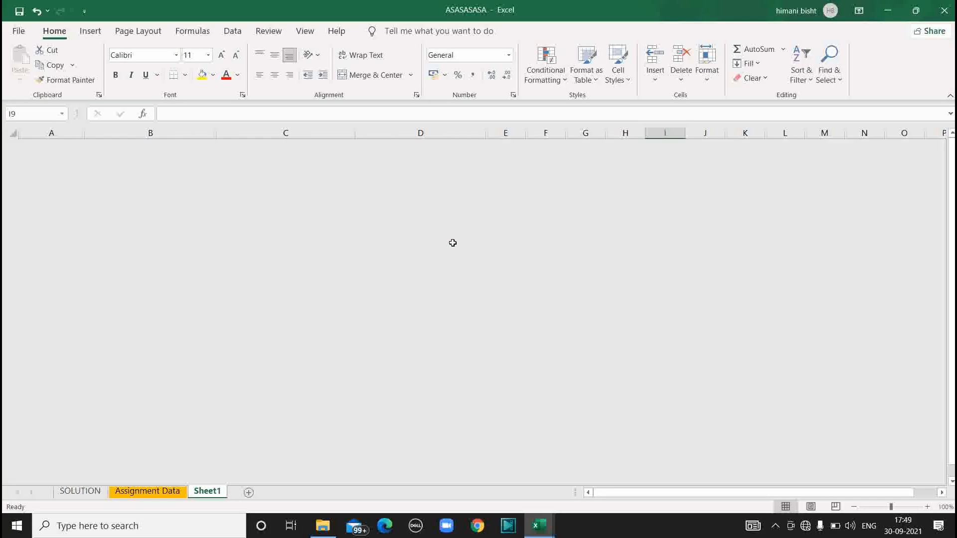
{"action": "scroll", "coordinate": [452, 243], "scroll_direction": "up", "scroll_amount": 20}
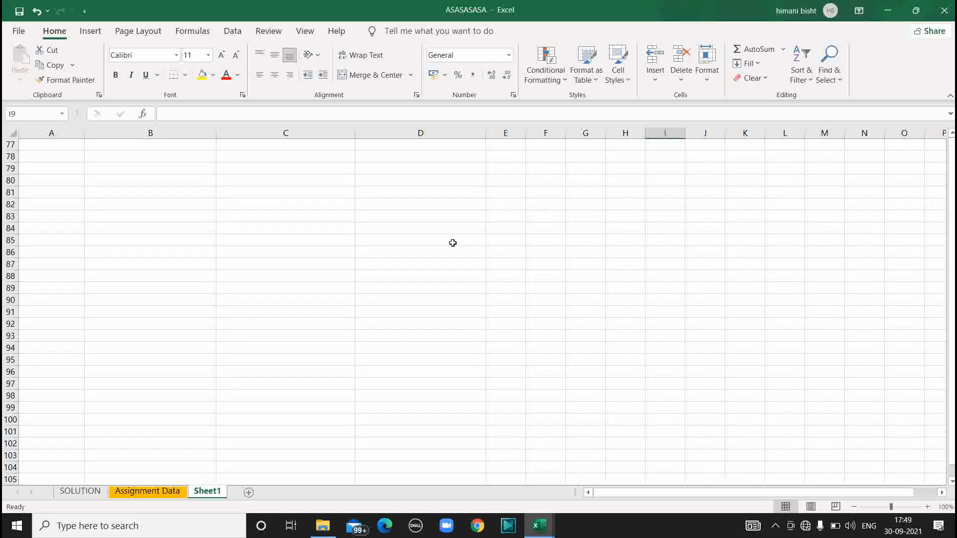
{"action": "scroll", "coordinate": [452, 243], "scroll_direction": "up", "scroll_amount": 20}
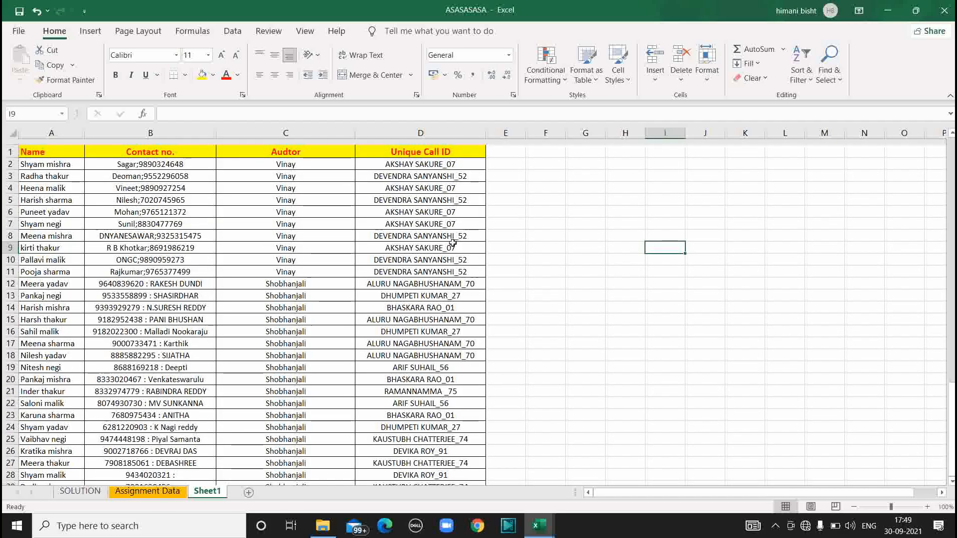
{"action": "scroll", "coordinate": [453, 242], "scroll_direction": "up", "scroll_amount": 5}
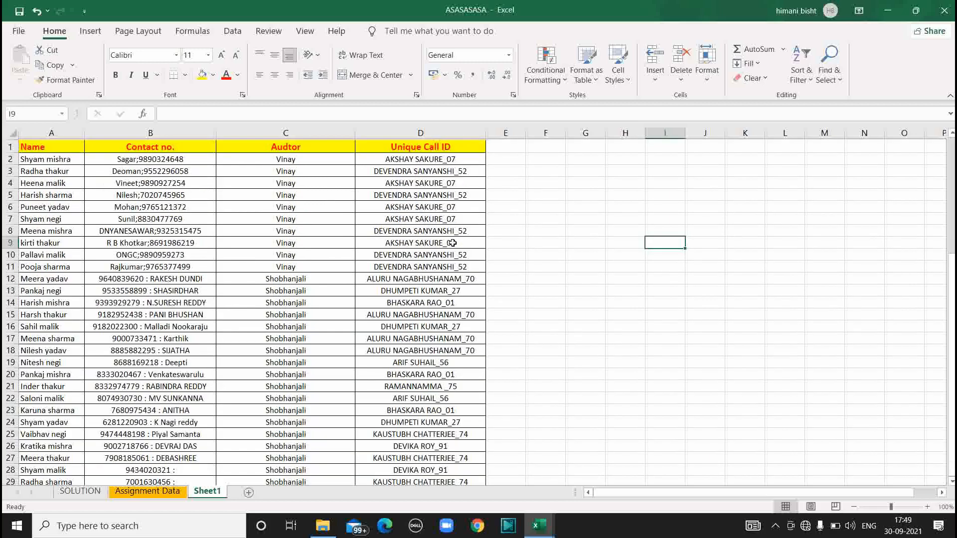
- Close the ASASASASA workbook and undo both the hyperlink and the "banded rows" text entry in F2 of Products1
{"action": "left_click", "coordinate": [943, 9]}
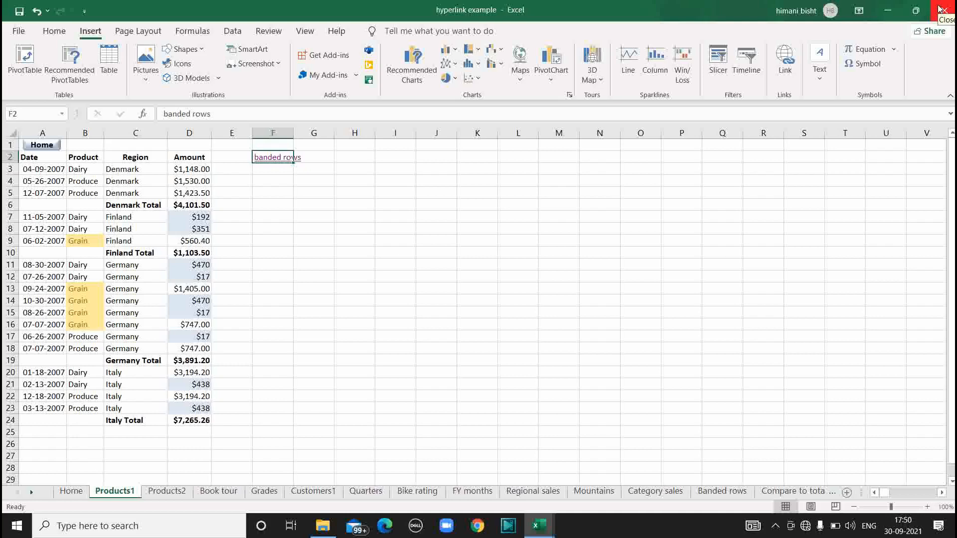
{"action": "key", "text": "ctrl+z"}
{"action": "key", "text": "ctrl+z"}
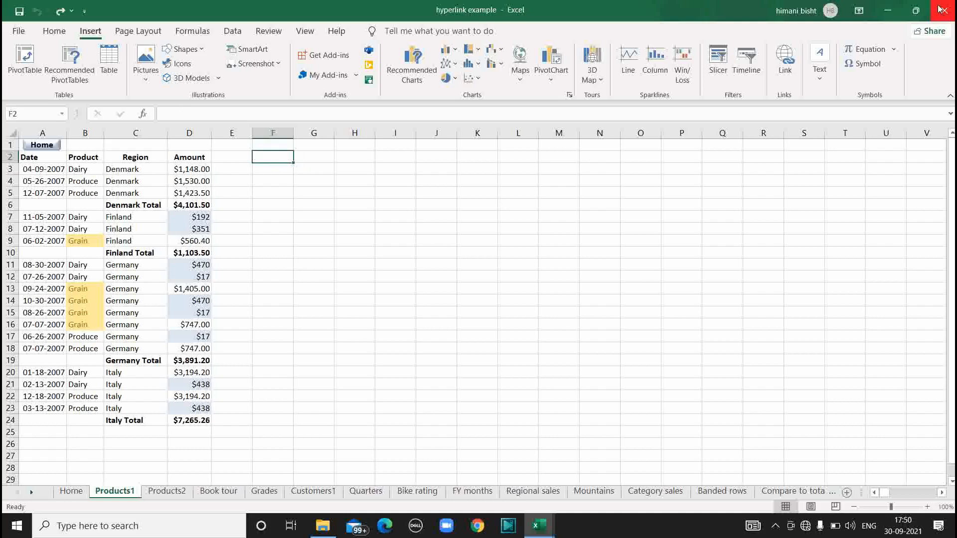